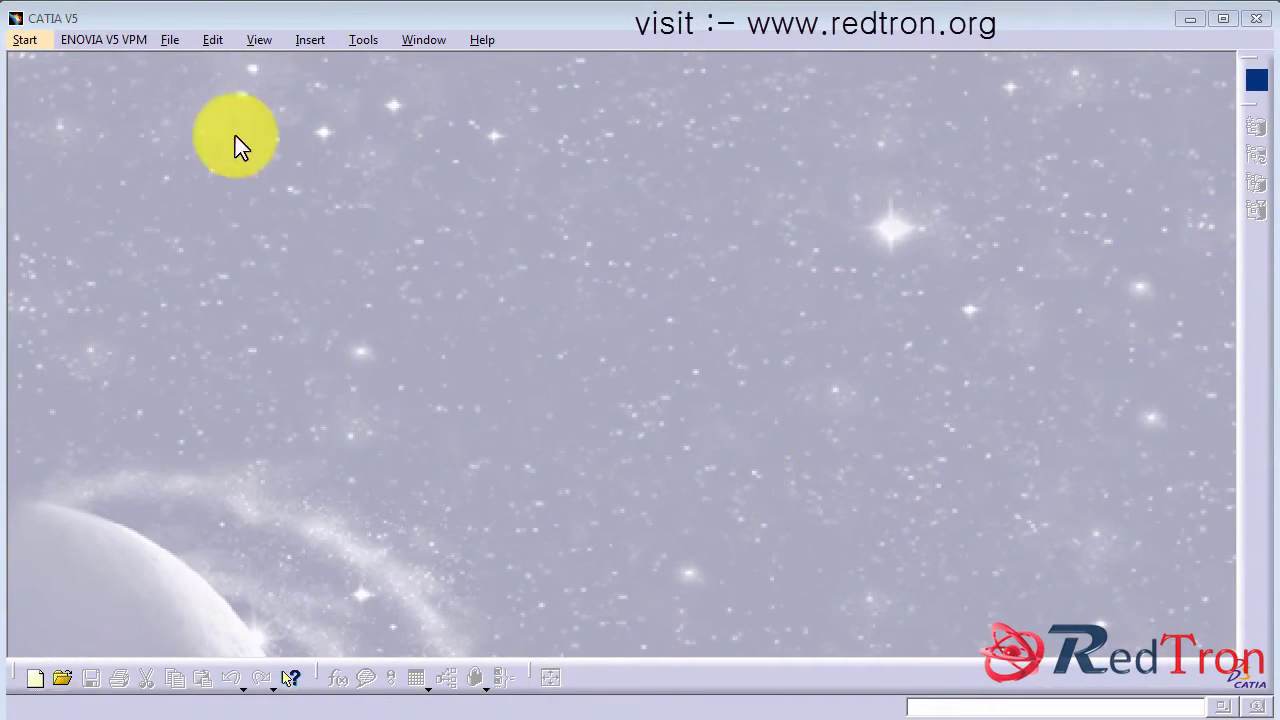
# Step: Create a new part named "3D text" in the Part Design workbench
pyautogui.click(25, 42)
pyautogui.moveTo(51, 85)
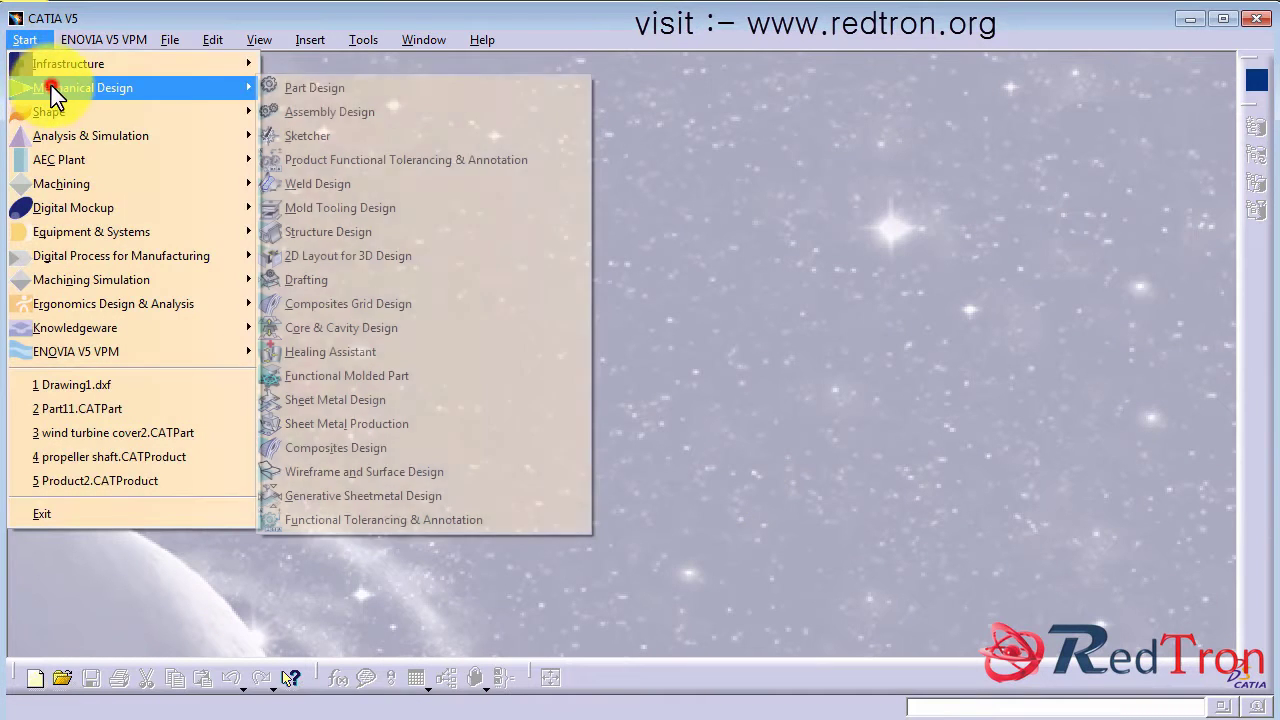
pyautogui.click(345, 86)
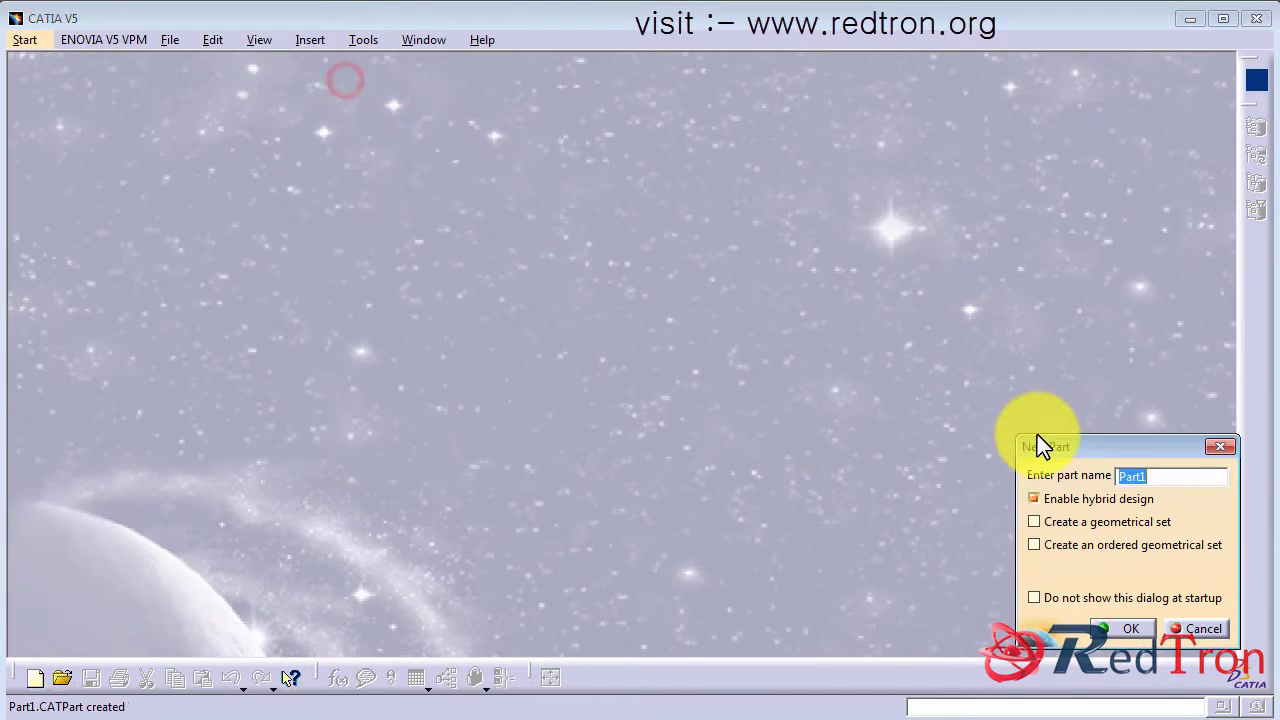
pyautogui.write('3D text')
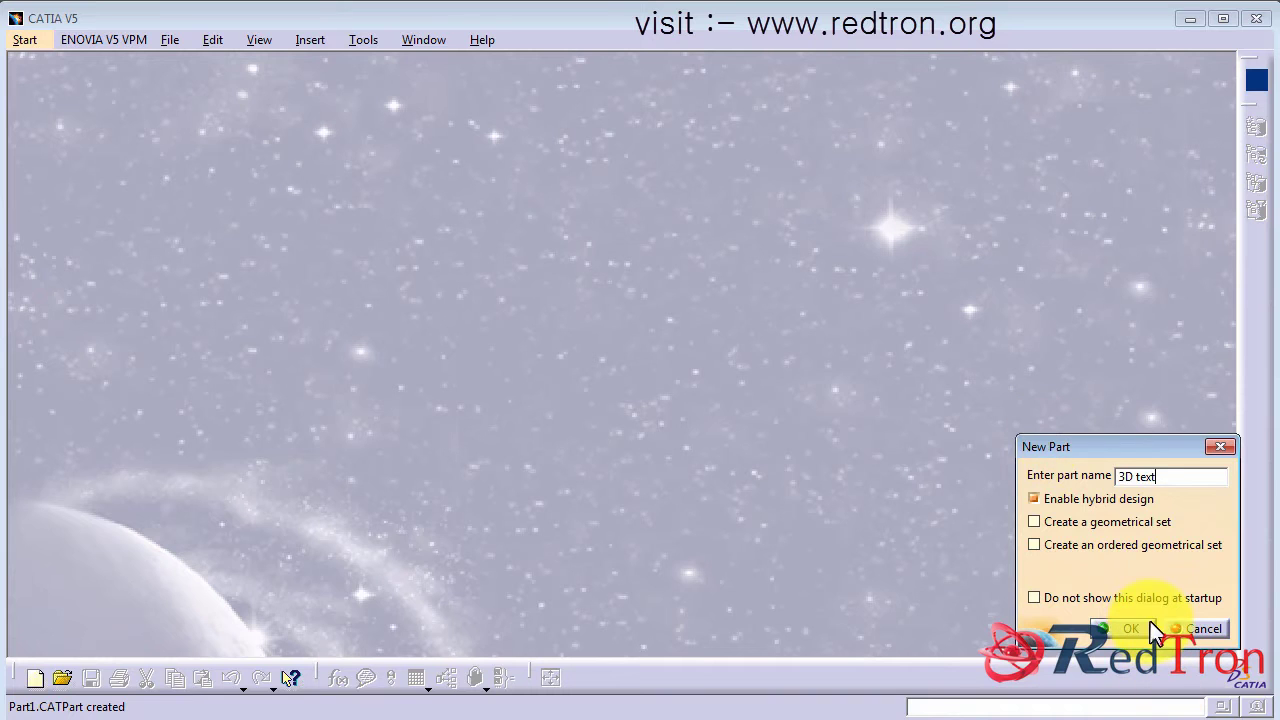
pyautogui.click(1148, 624)
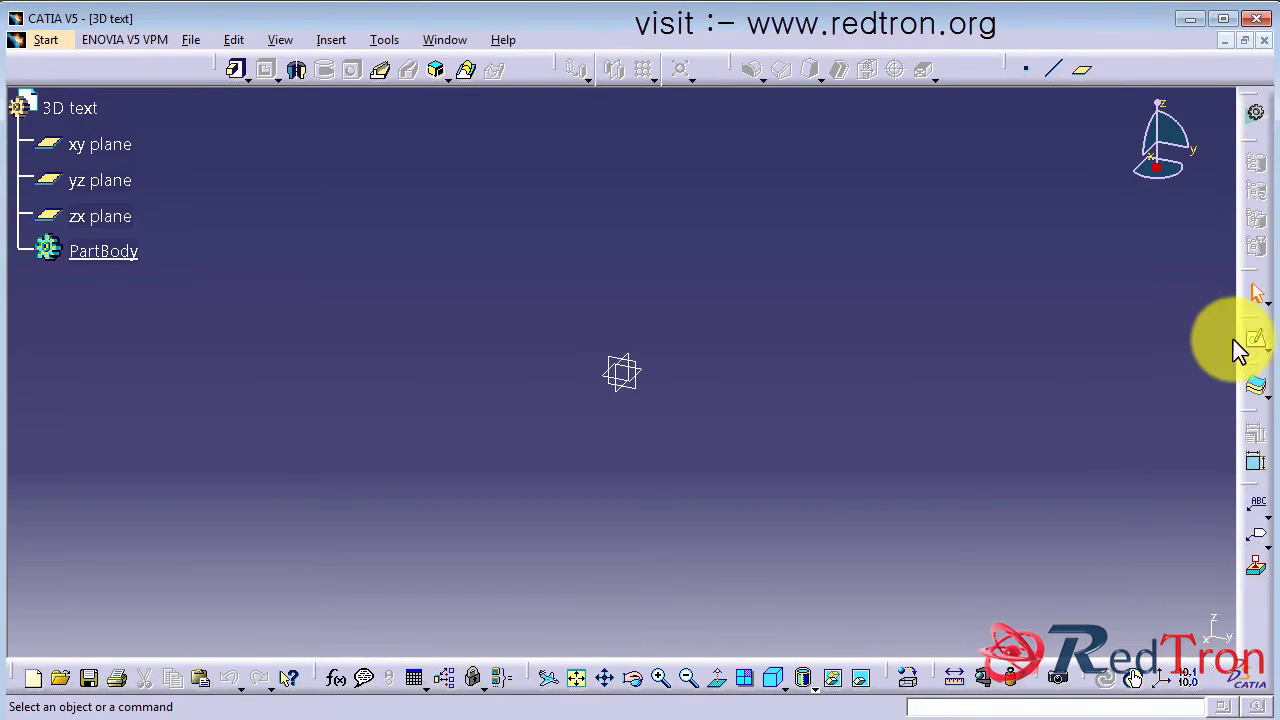
# Step: Start a sketch on the xy plane and draw a circle about 334 mm in diameter centred on the origin
pyautogui.click(1256, 340)
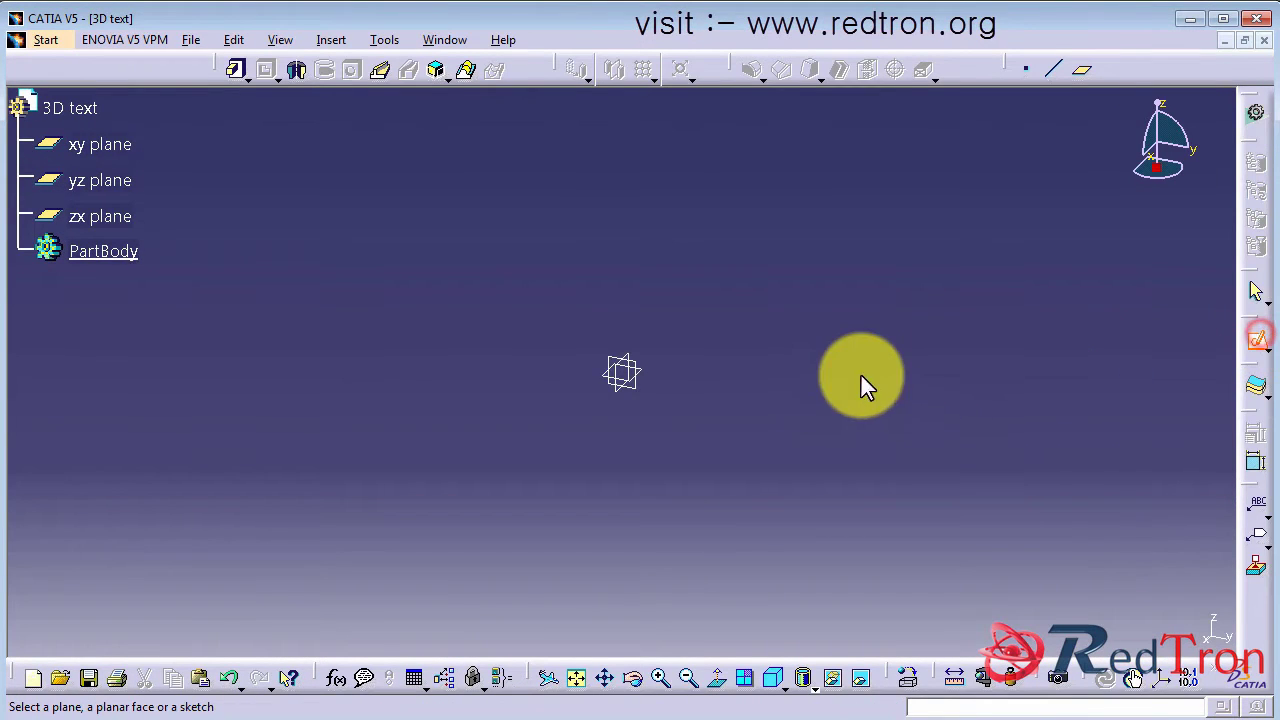
pyautogui.click(647, 373)
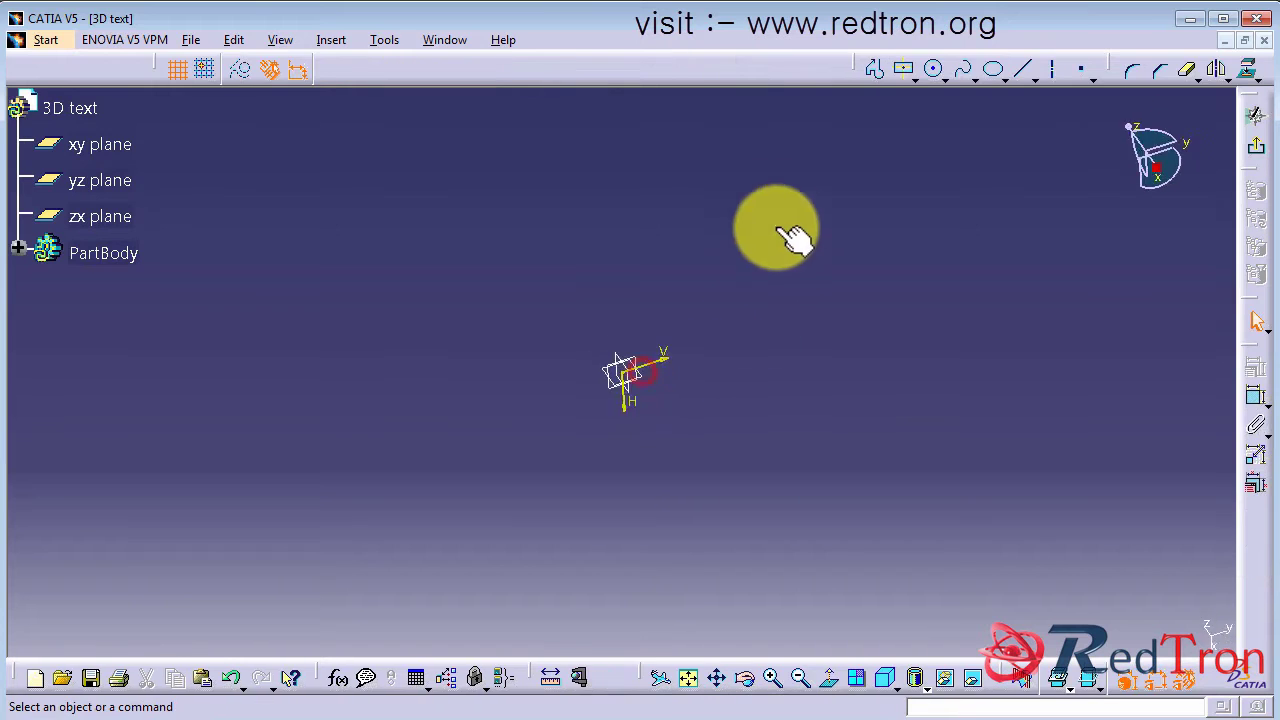
pyautogui.click(931, 71)
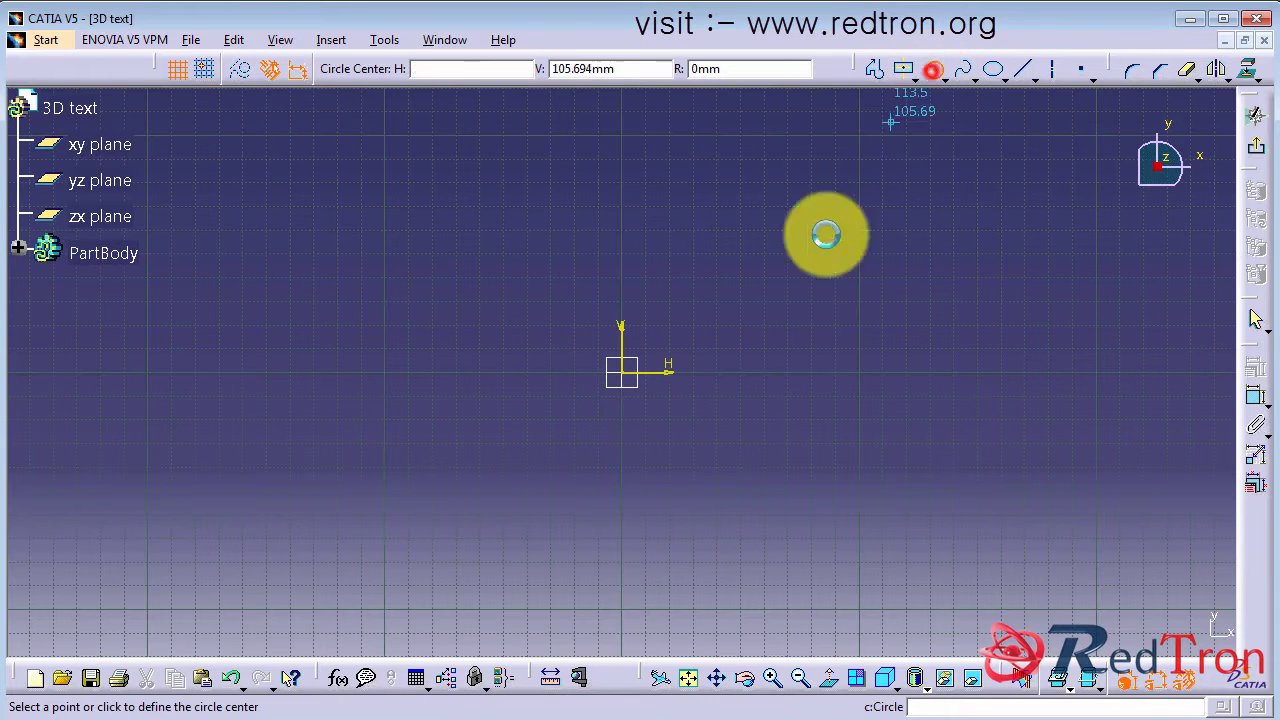
pyautogui.click(621, 372)
pyautogui.click(804, 184)
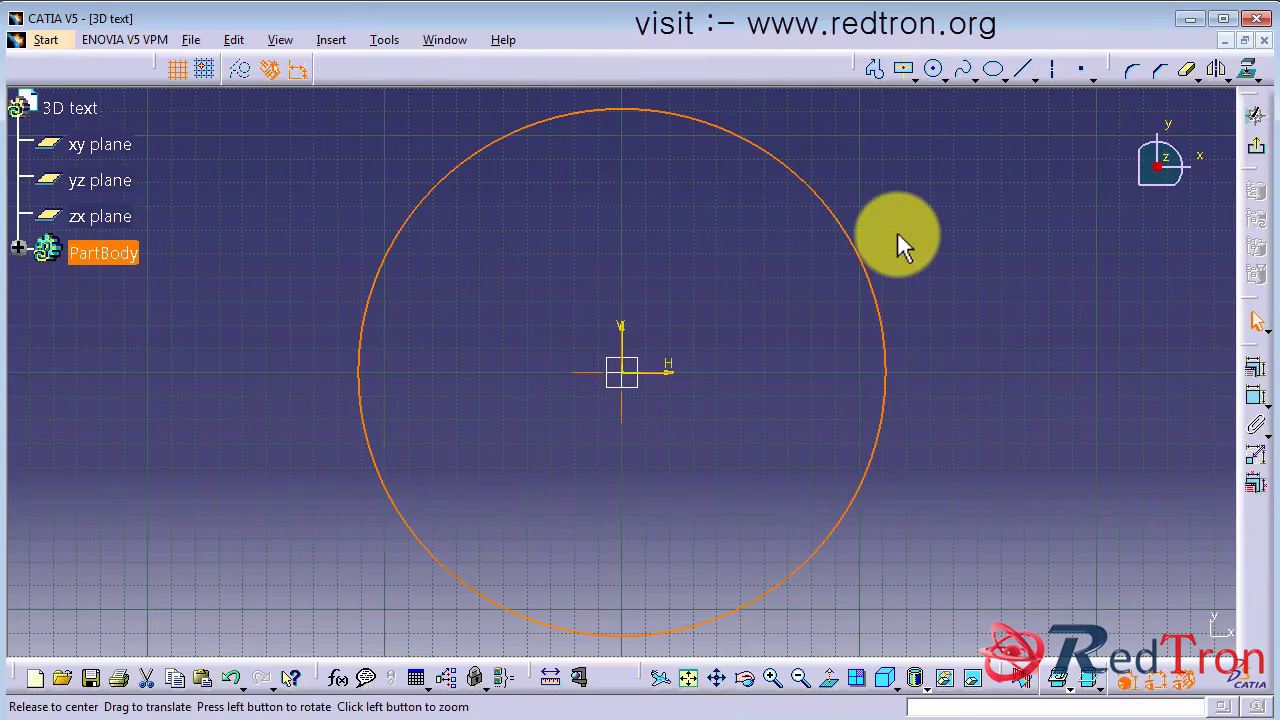
# Step: Dimension the sketched circle and set its diameter to 400 mm
pyautogui.moveTo(897, 231)
pyautogui.mouseDown(button='middle')
pyautogui.moveTo(903, 297)
pyautogui.moveTo(759, 306)
pyautogui.moveTo(751, 280)
pyautogui.mouseUp(button='middle')
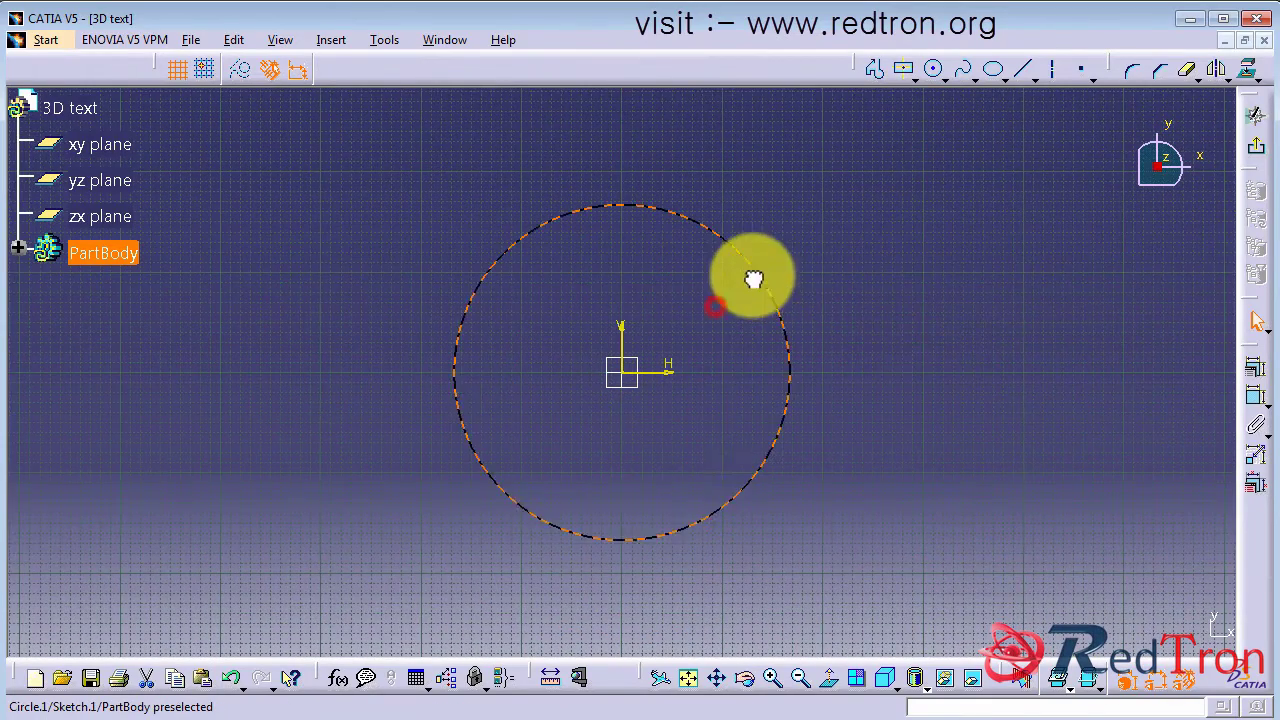
pyautogui.click(751, 281)
pyautogui.click(1256, 398)
pyautogui.click(1000, 326)
pyautogui.doubleClick(1005, 322)
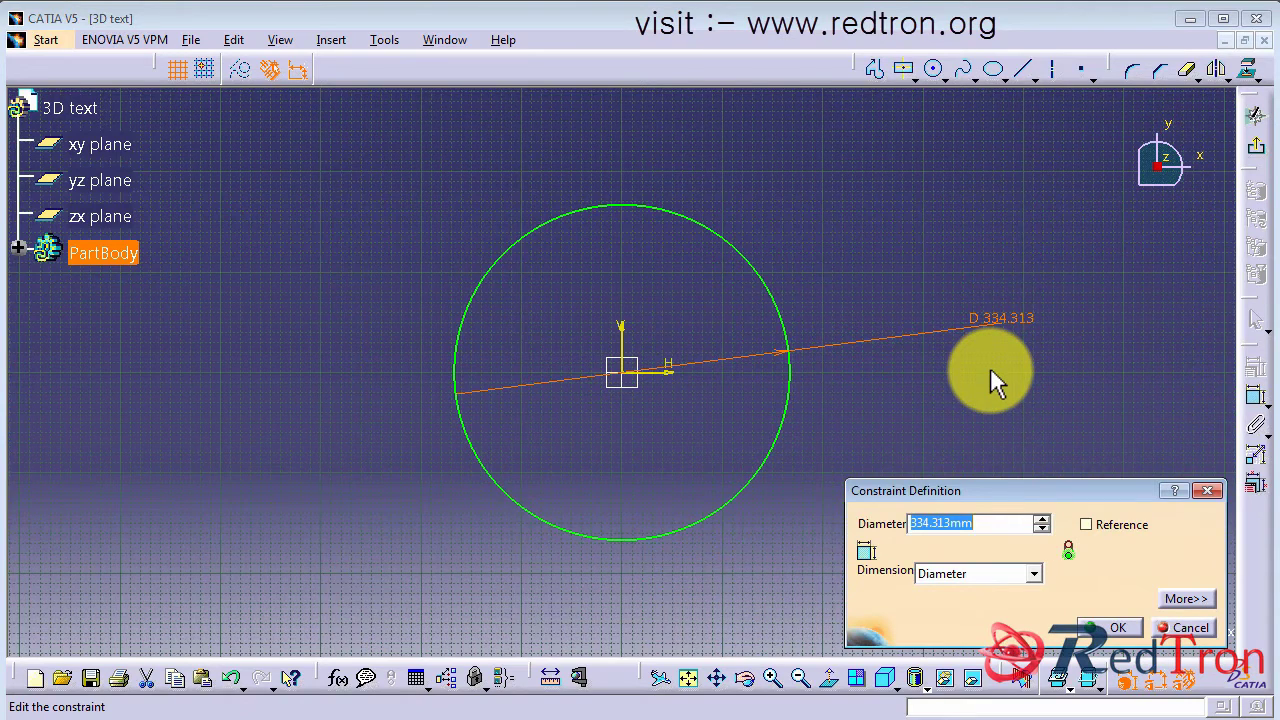
pyautogui.write('400')
pyautogui.press('Return')
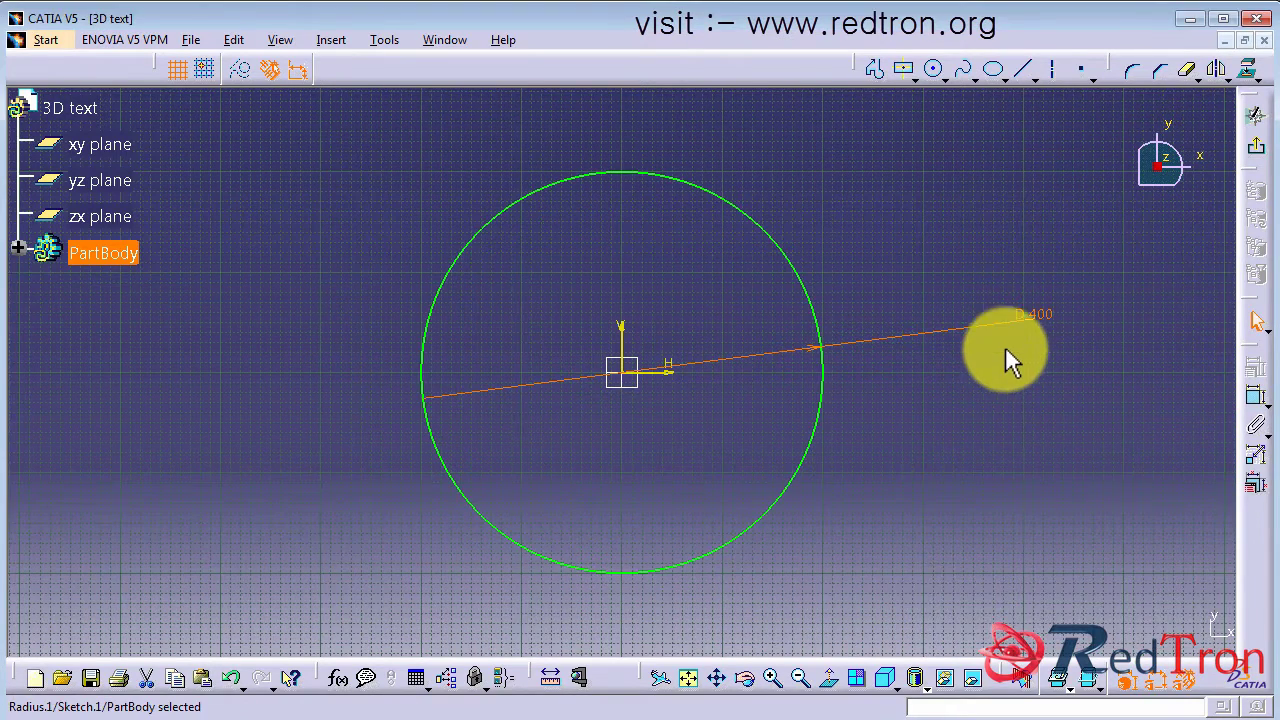
# Step: Exit the sketch and pad the circle to a length of 80 mm
pyautogui.click(1256, 144)
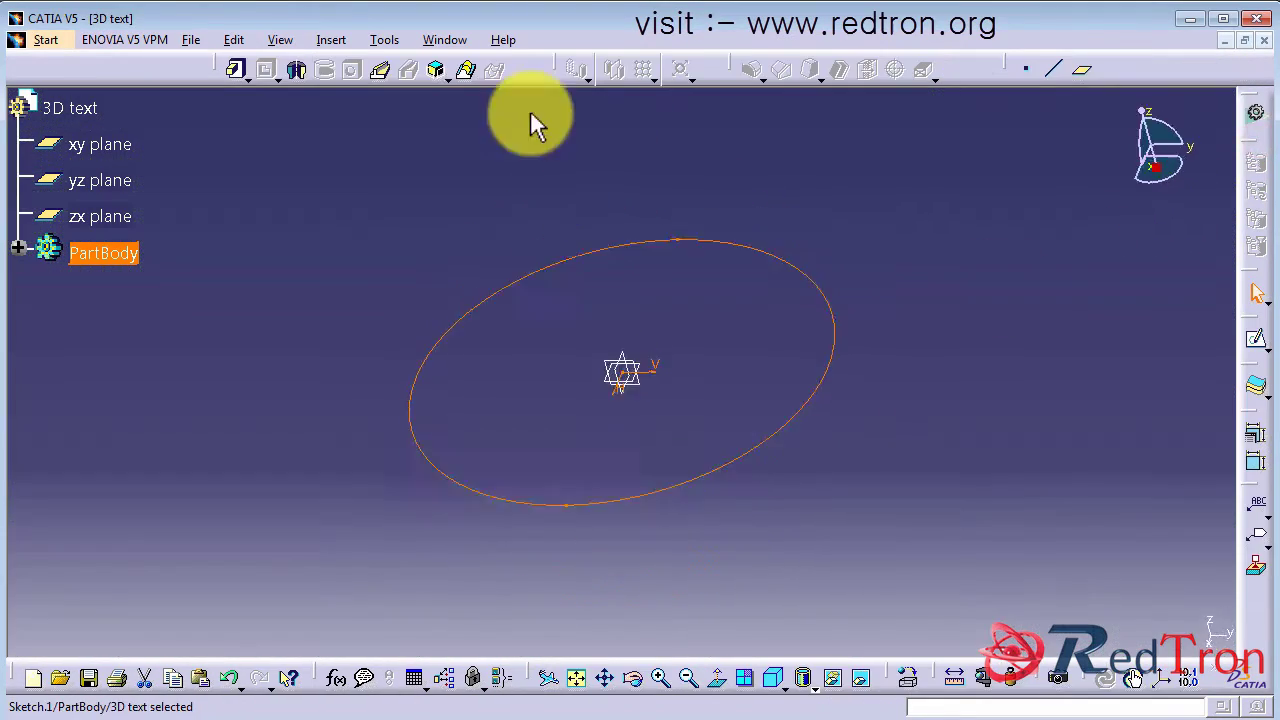
pyautogui.click(238, 68)
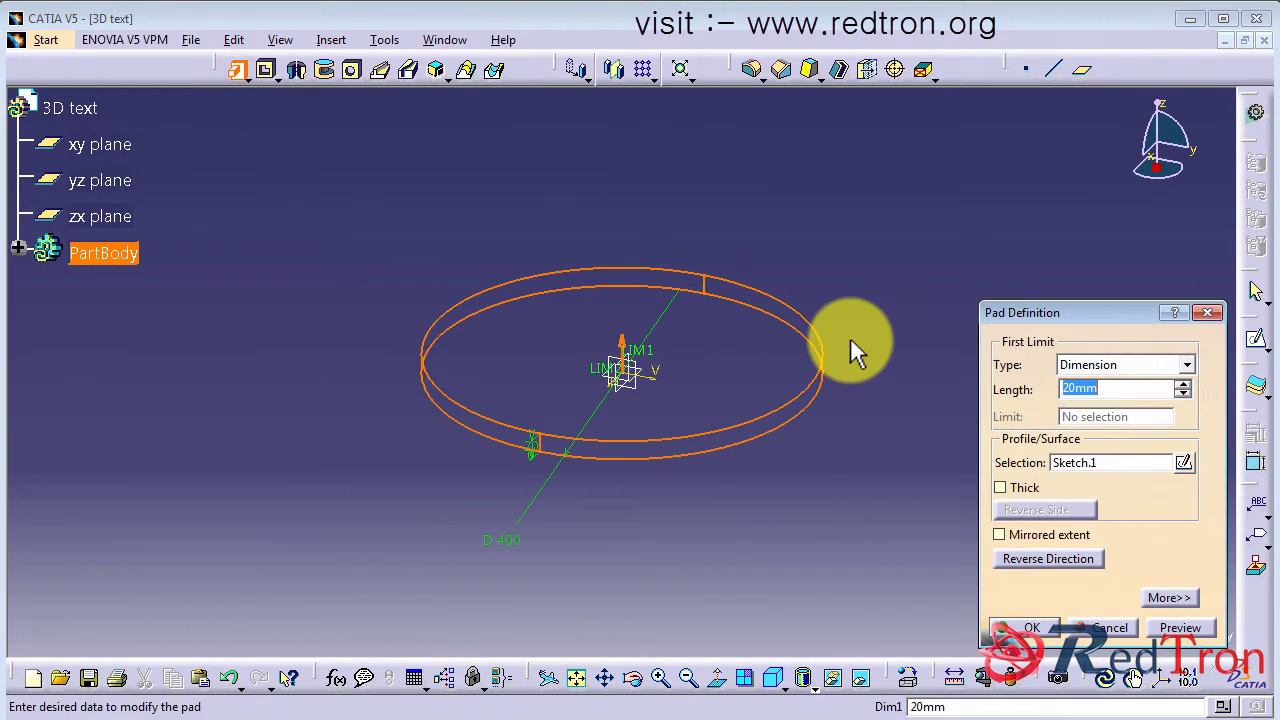
pyautogui.write('80')
pyautogui.press('Return')
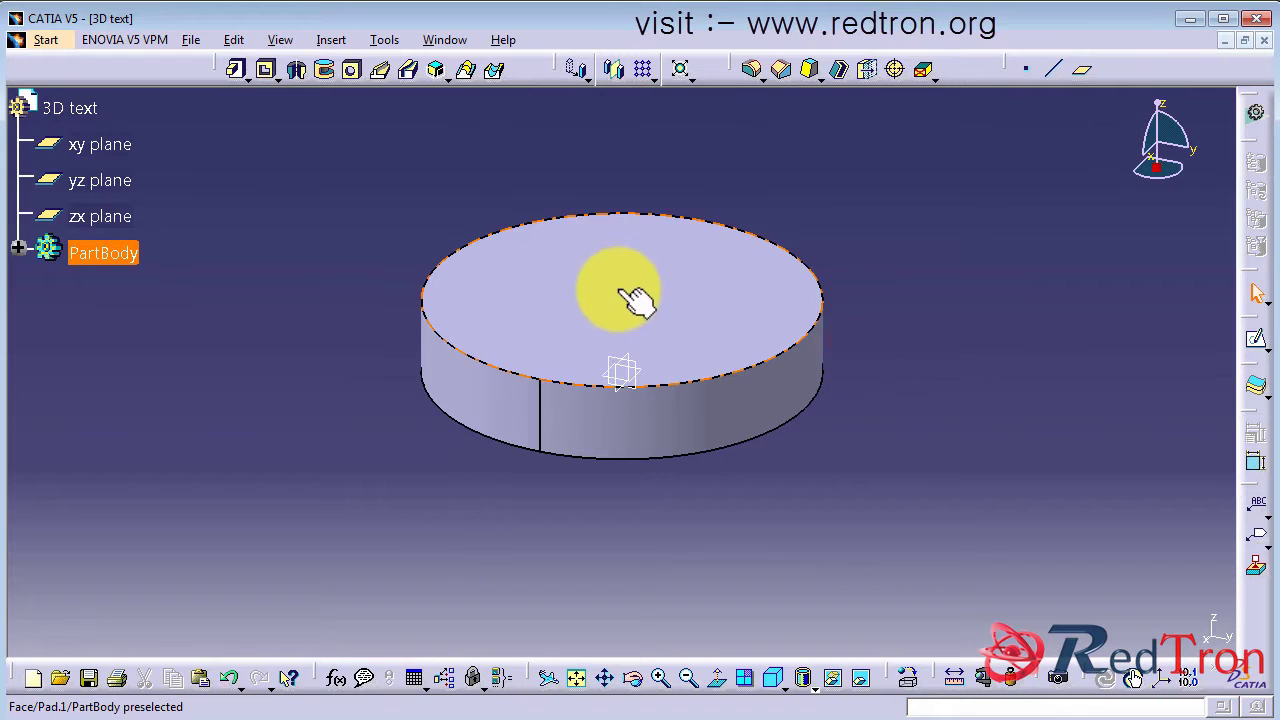
pyautogui.click(617, 292)
pyautogui.click(900, 282)
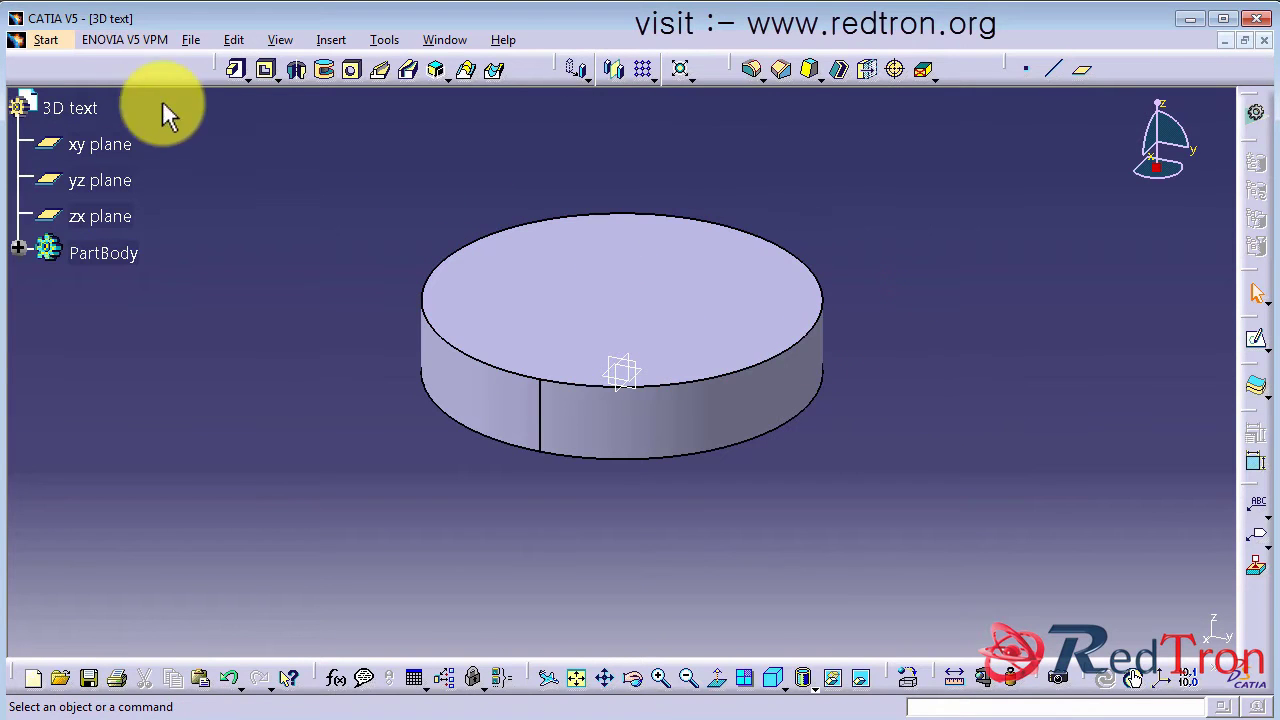
# Step: Create a new Drafting drawing using the ISO standard and a B4 ISO sheet
pyautogui.click(42, 40)
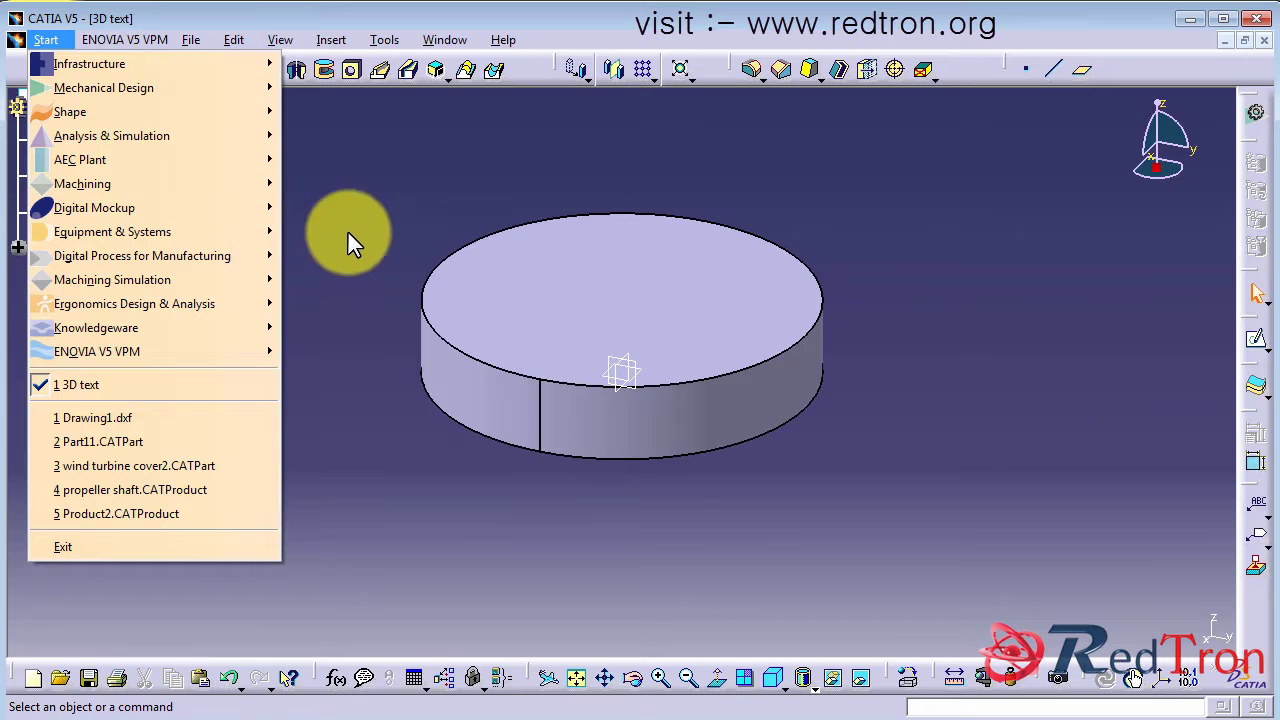
pyautogui.click(150, 90)
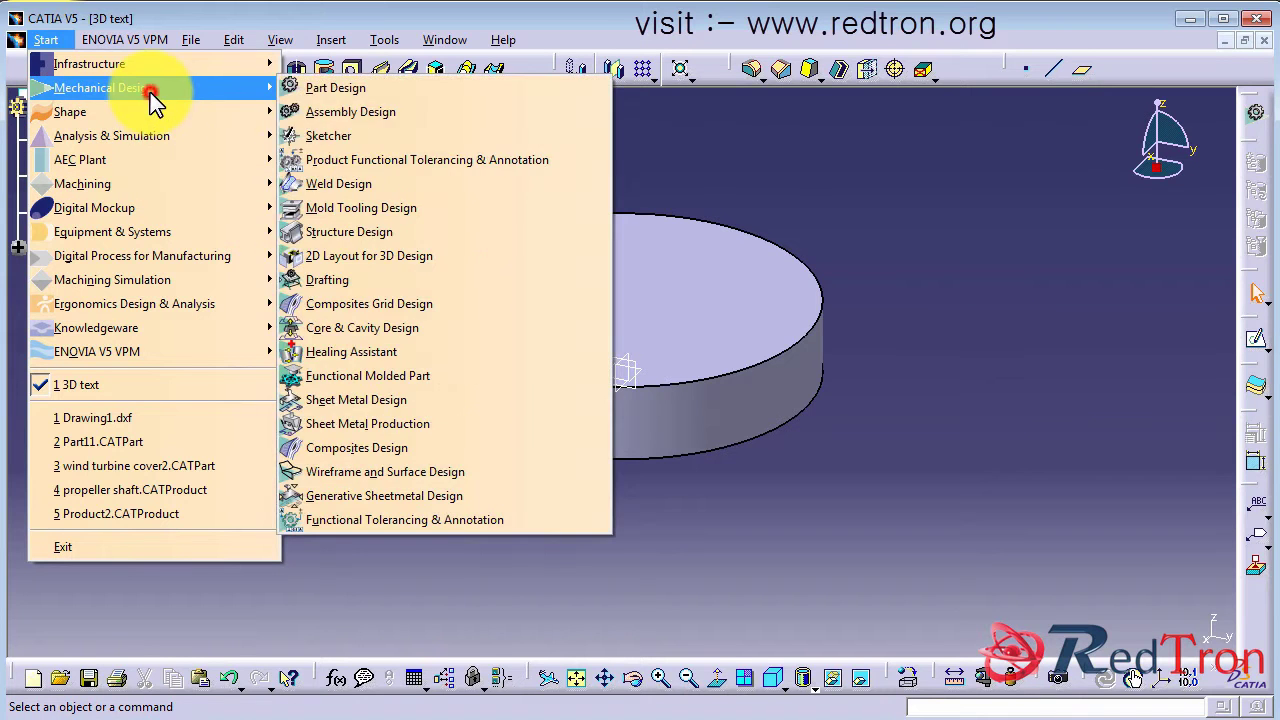
pyautogui.click(338, 279)
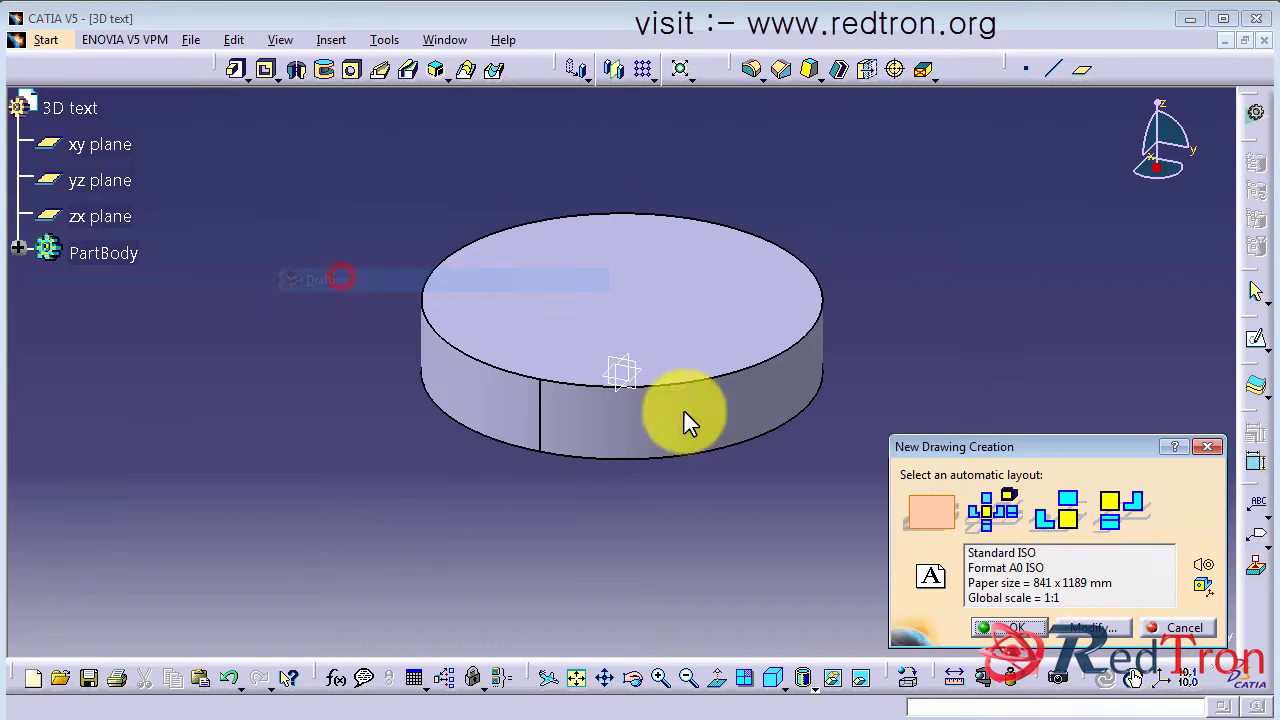
pyautogui.click(1086, 630)
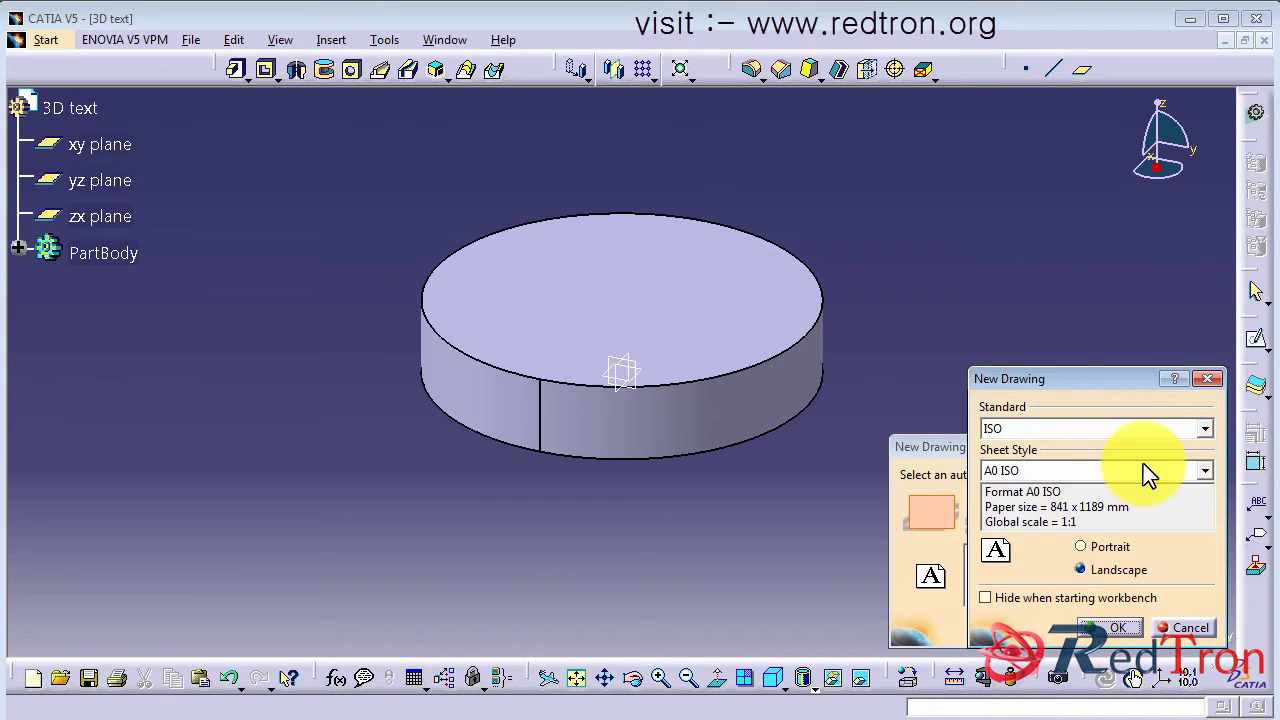
pyautogui.click(1204, 471)
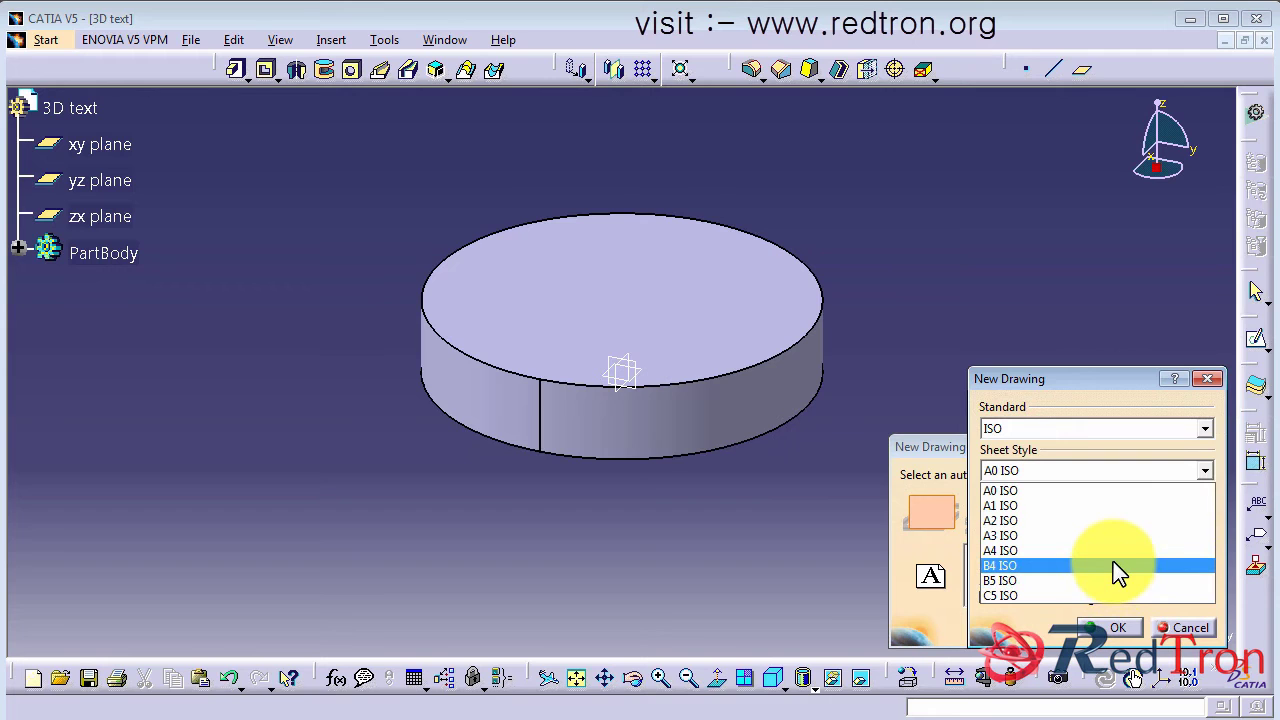
pyautogui.click(1118, 566)
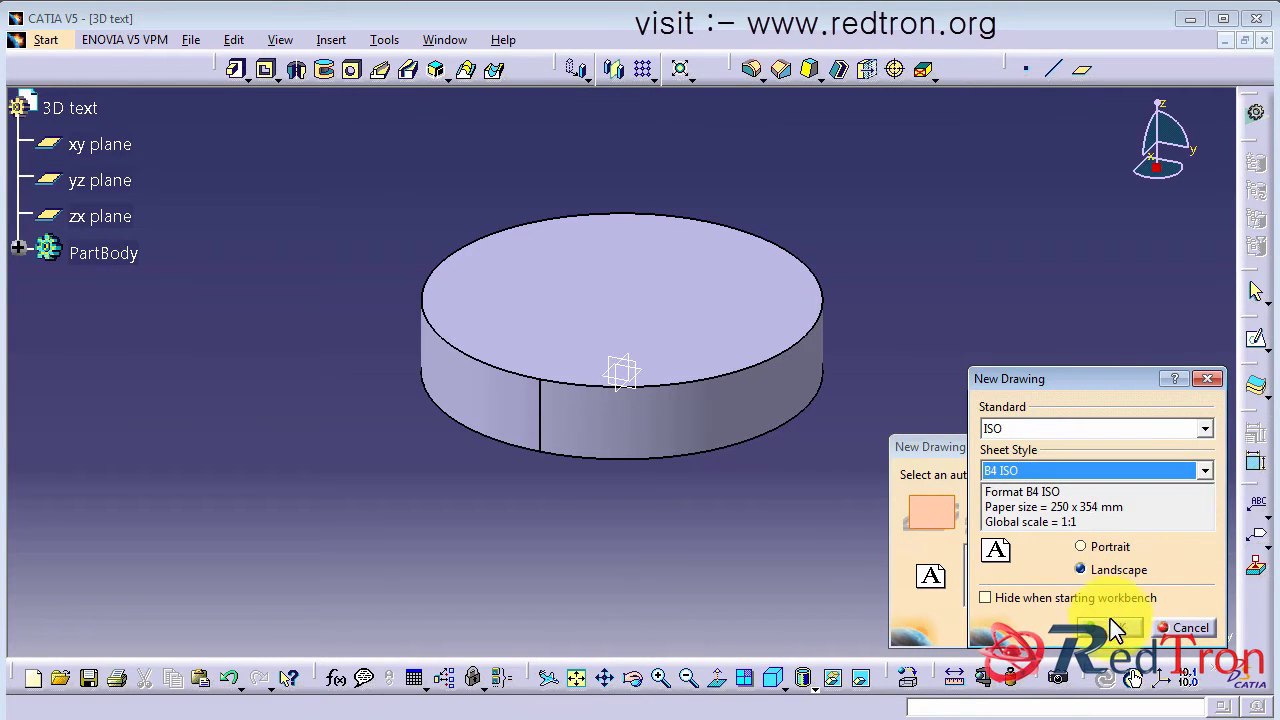
pyautogui.click(1110, 622)
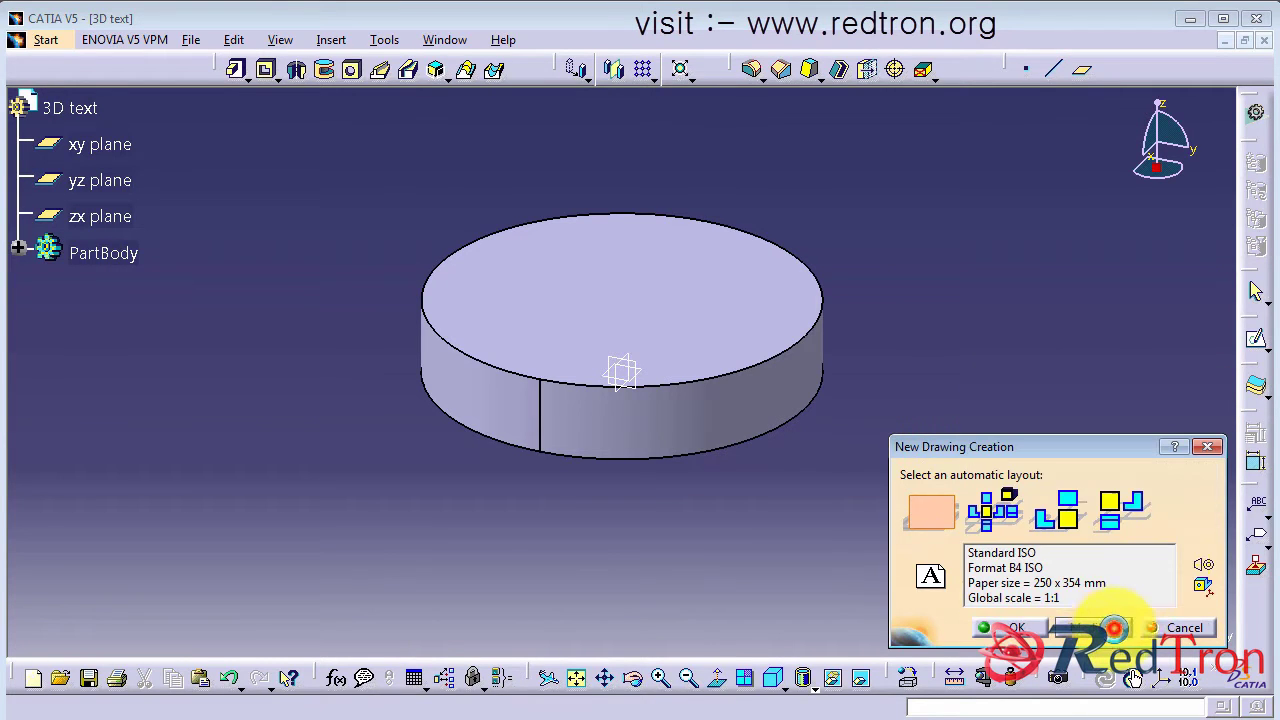
pyautogui.click(1038, 628)
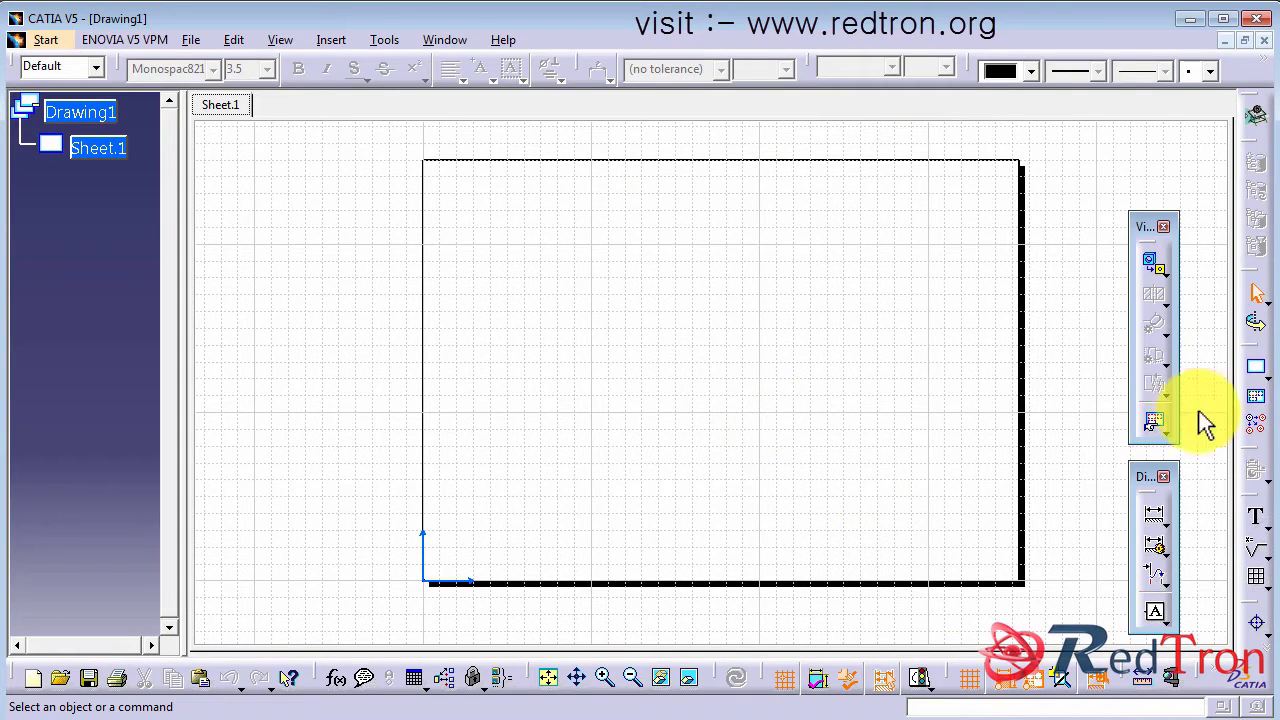
# Step: Add the text "3D TEXT" in the upper part of the drawing sheet
pyautogui.click(1256, 517)
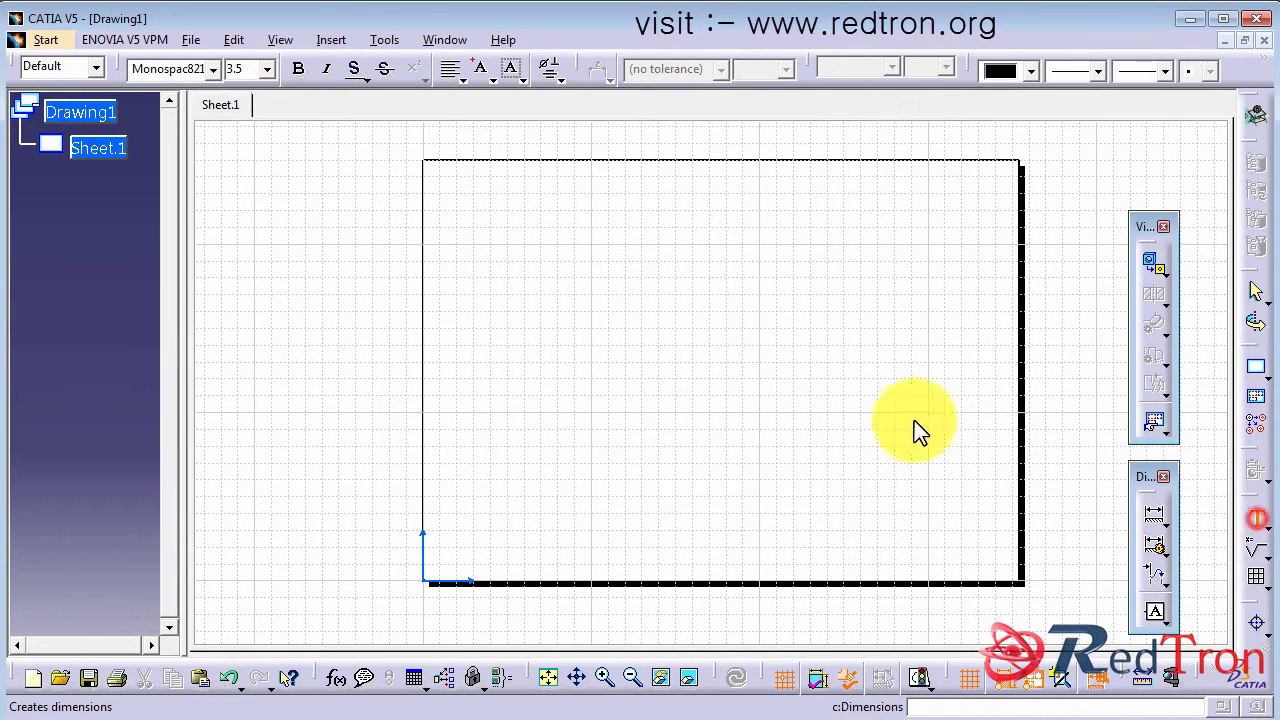
pyautogui.click(627, 286)
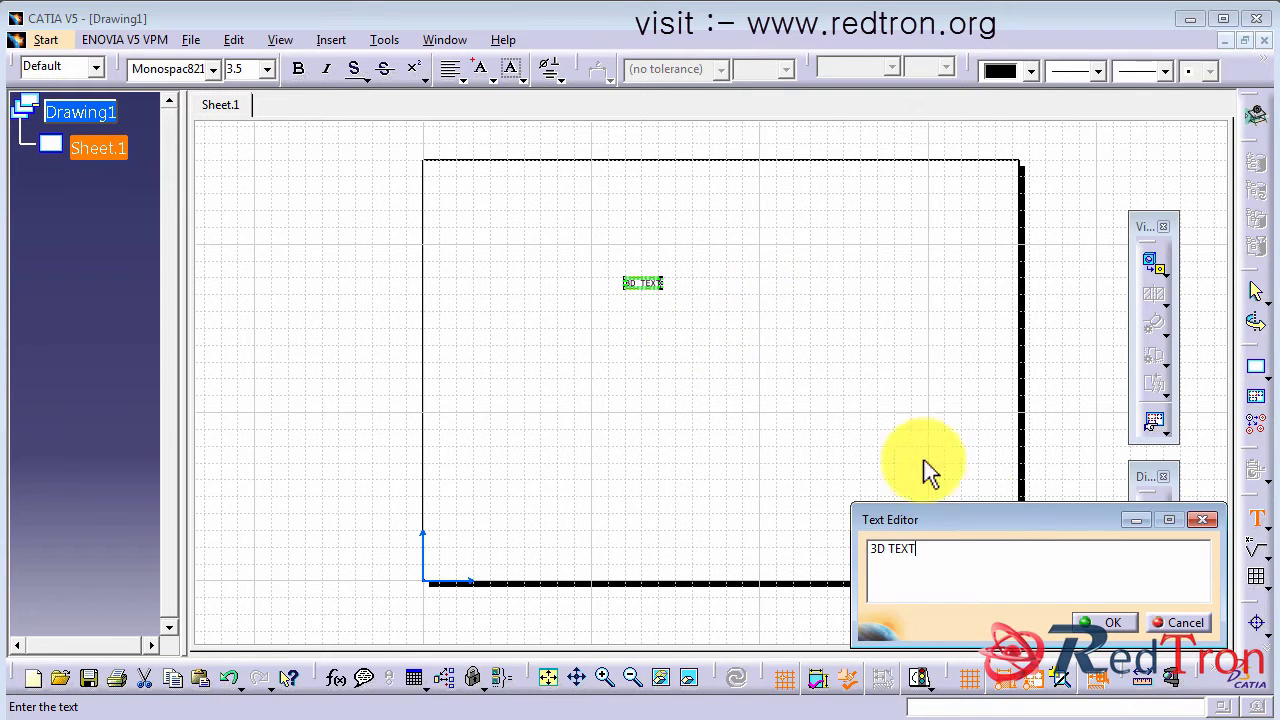
pyautogui.click(1086, 624)
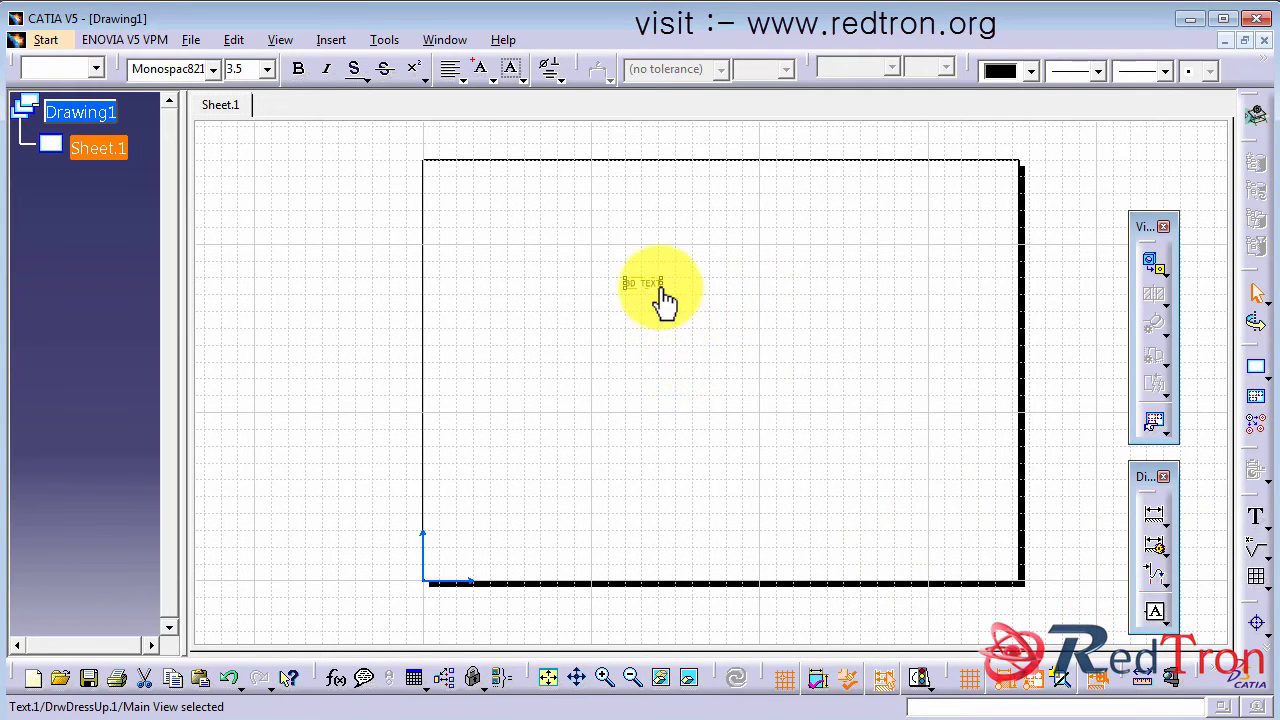
pyautogui.moveTo(676, 332)
pyautogui.mouseDown(button='middle')
pyautogui.moveTo(651, 174)
pyautogui.moveTo(780, 611)
pyautogui.mouseUp(button='middle')
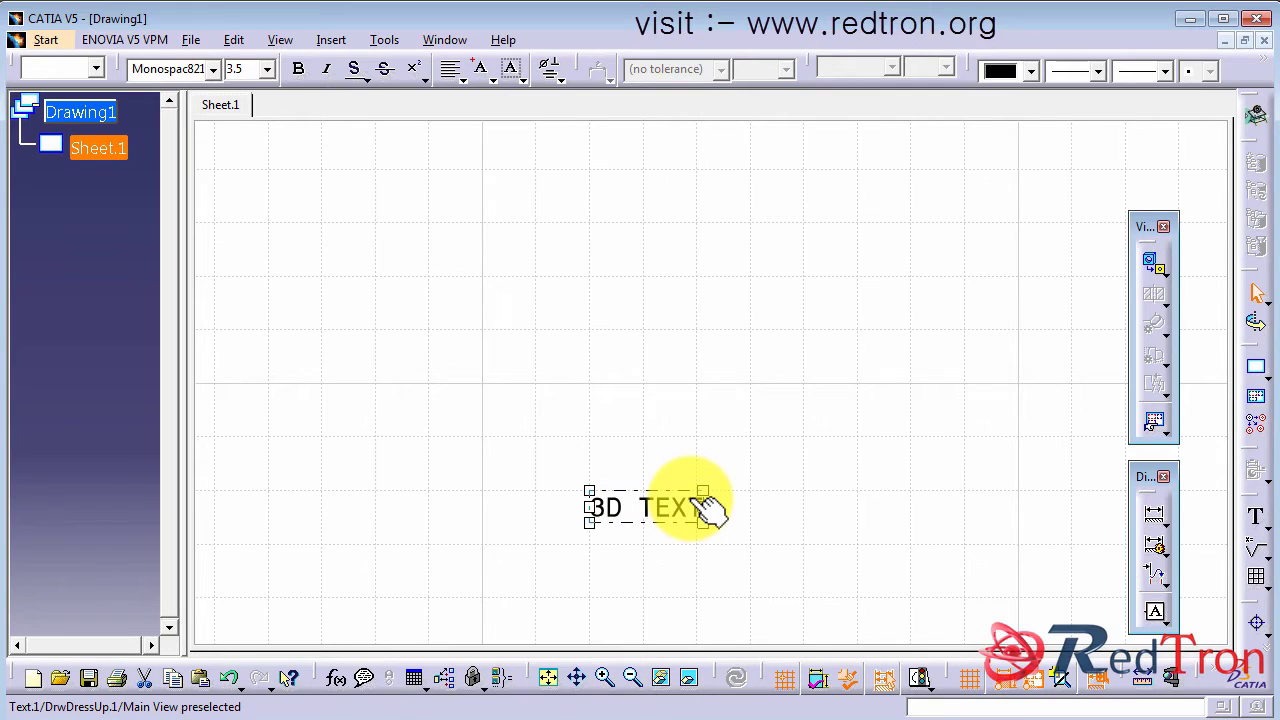
pyautogui.click(765, 460)
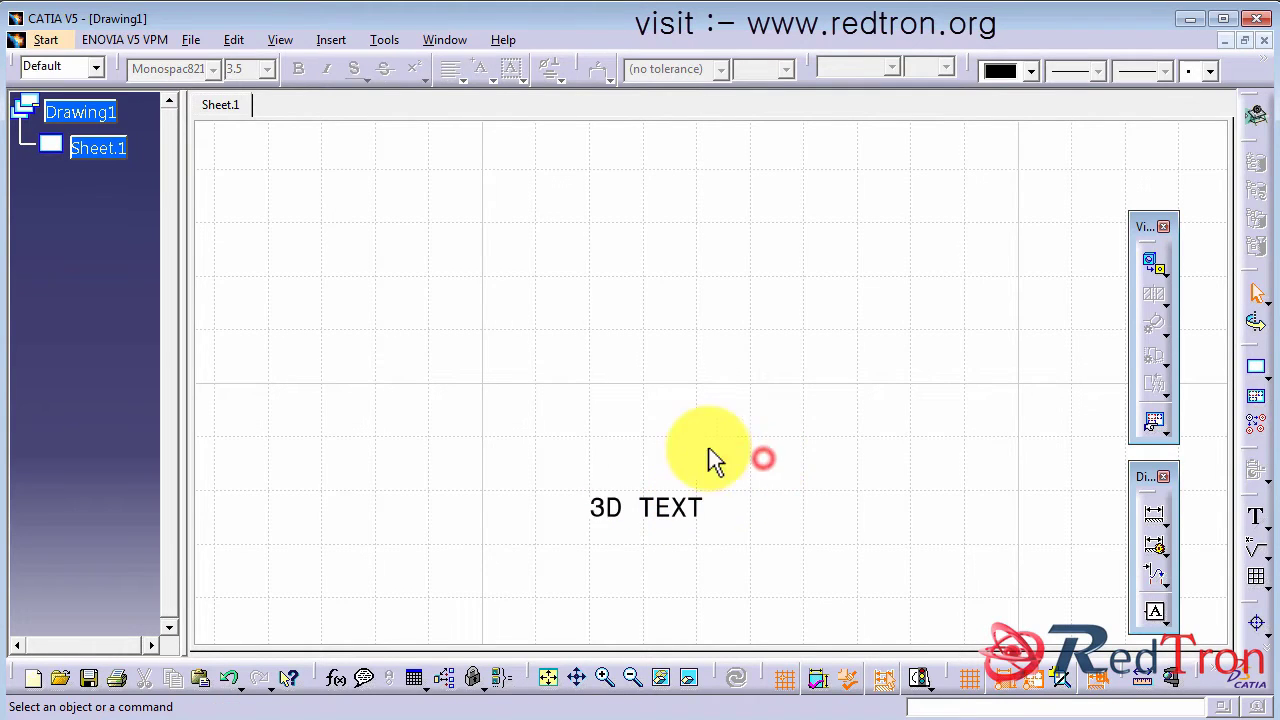
# Step: Save the drawing to the Desktop in dxf format as Drawing1, overwriting the existing file
pyautogui.moveTo(578, 466); pyautogui.dragTo(729, 537)
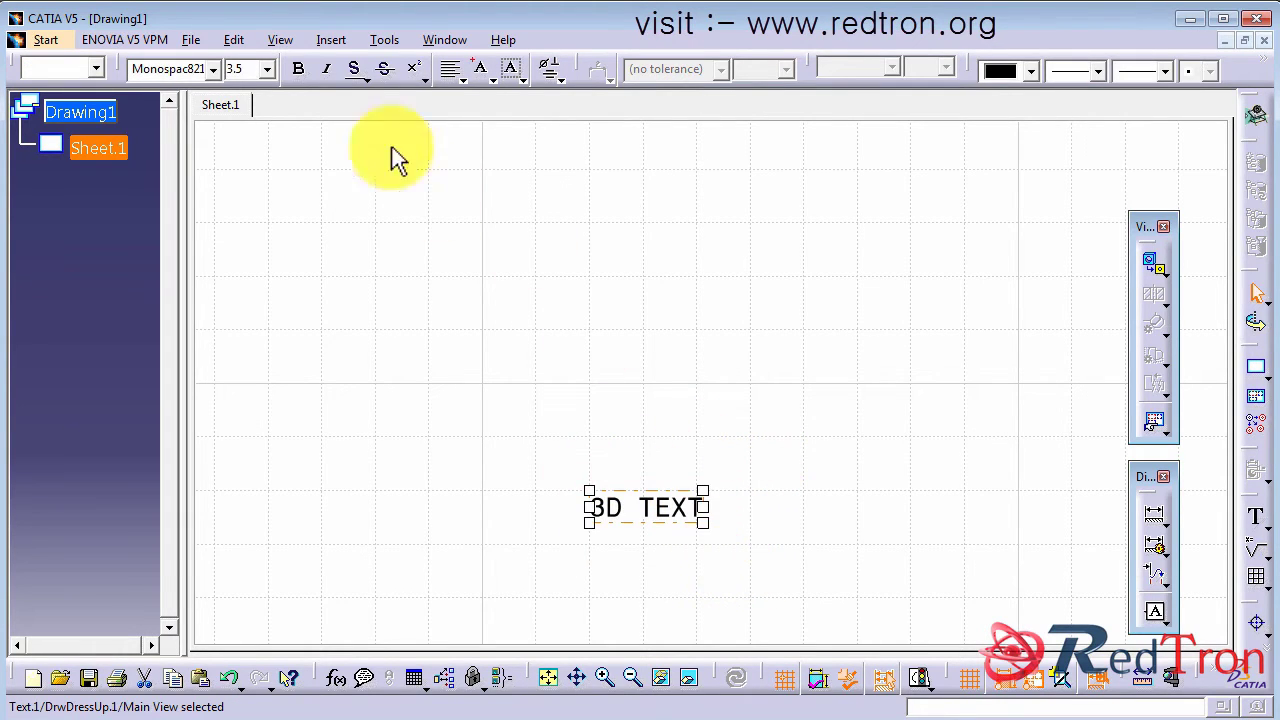
pyautogui.click(190, 40)
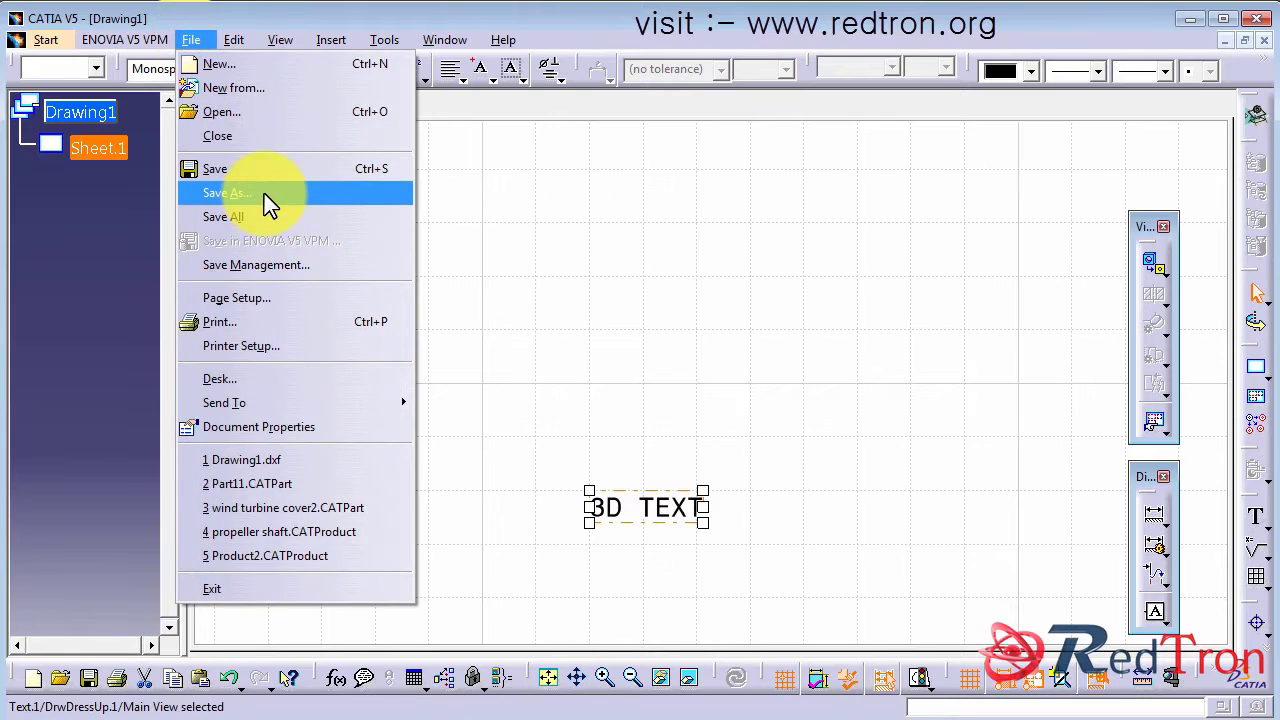
pyautogui.click(264, 192)
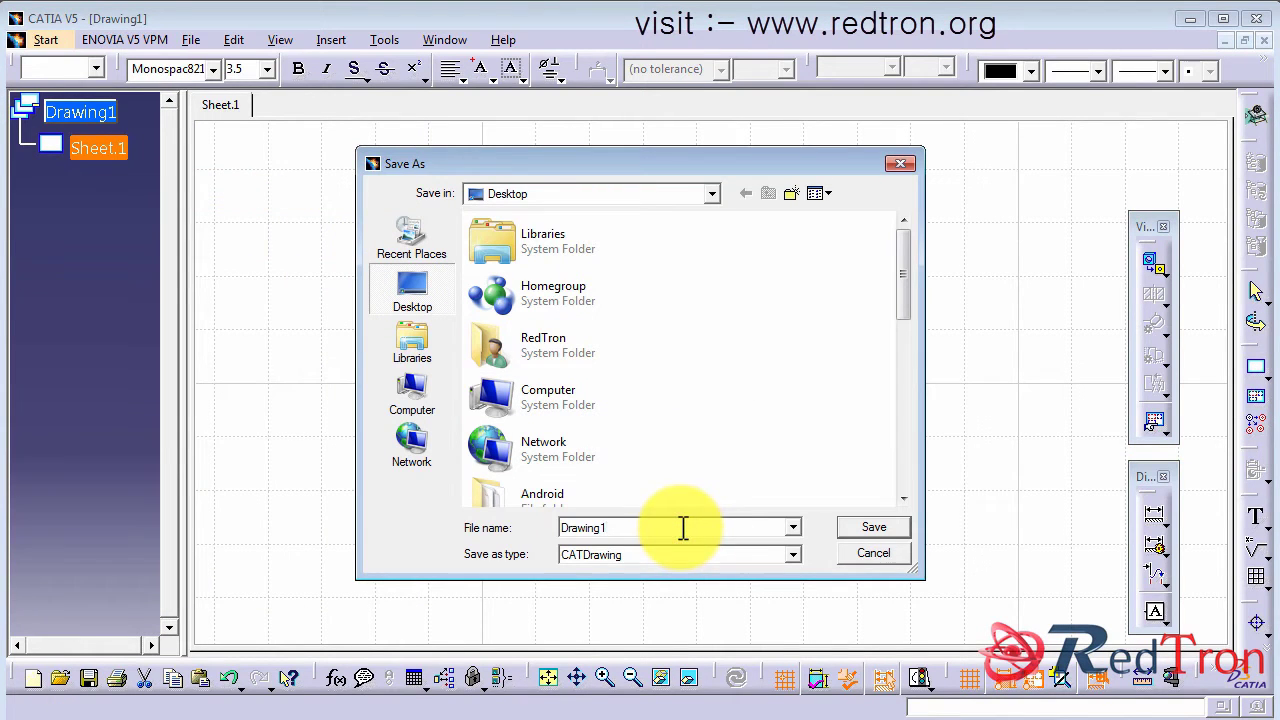
pyautogui.click(728, 555)
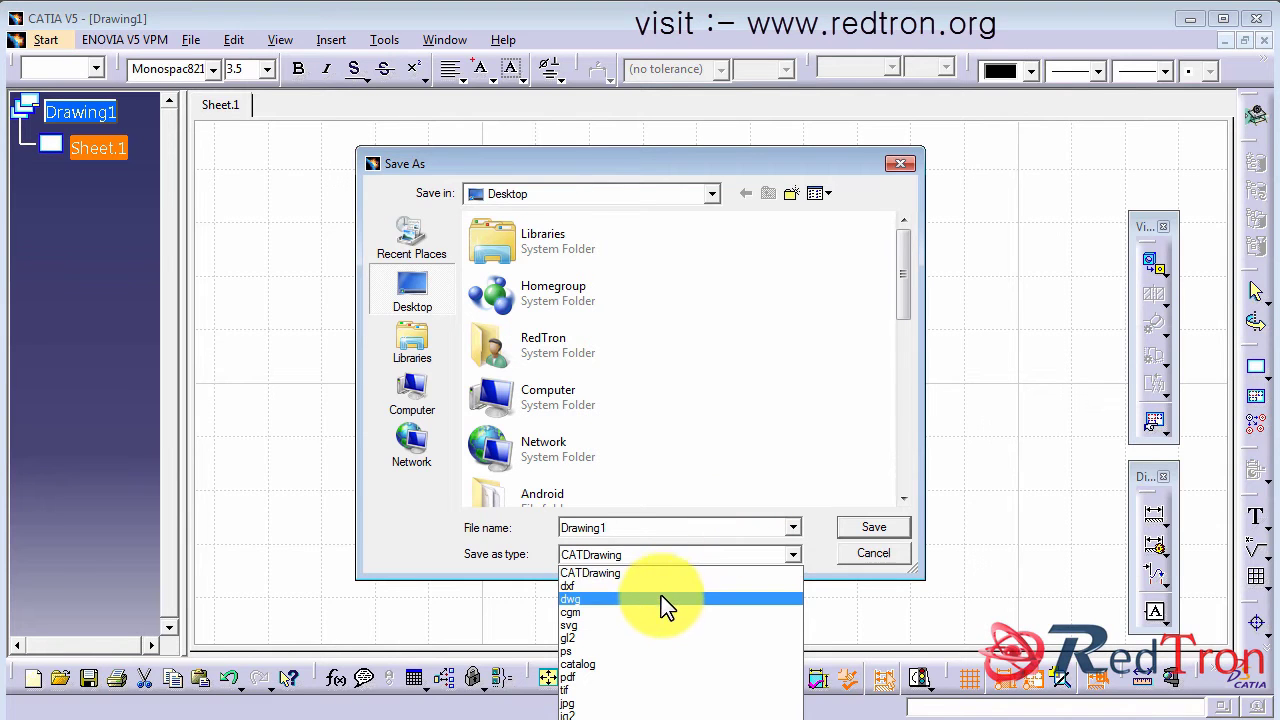
pyautogui.click(666, 586)
pyautogui.click(842, 530)
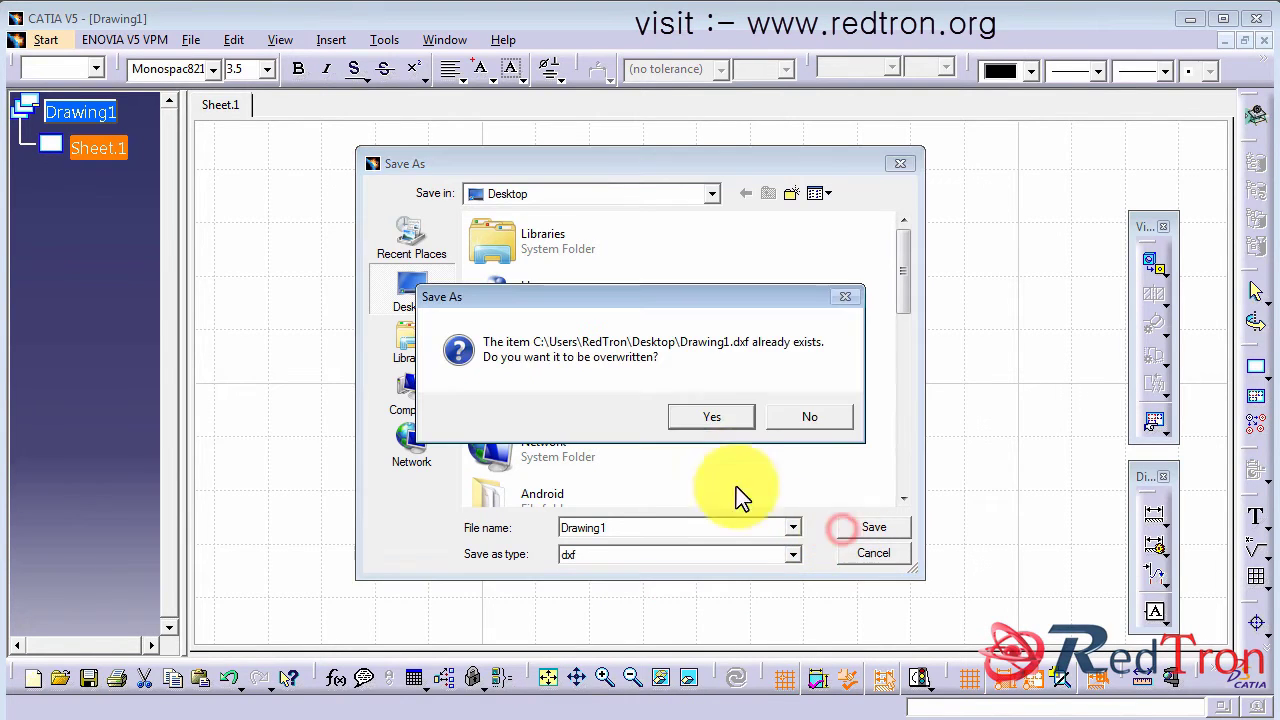
pyautogui.click(716, 418)
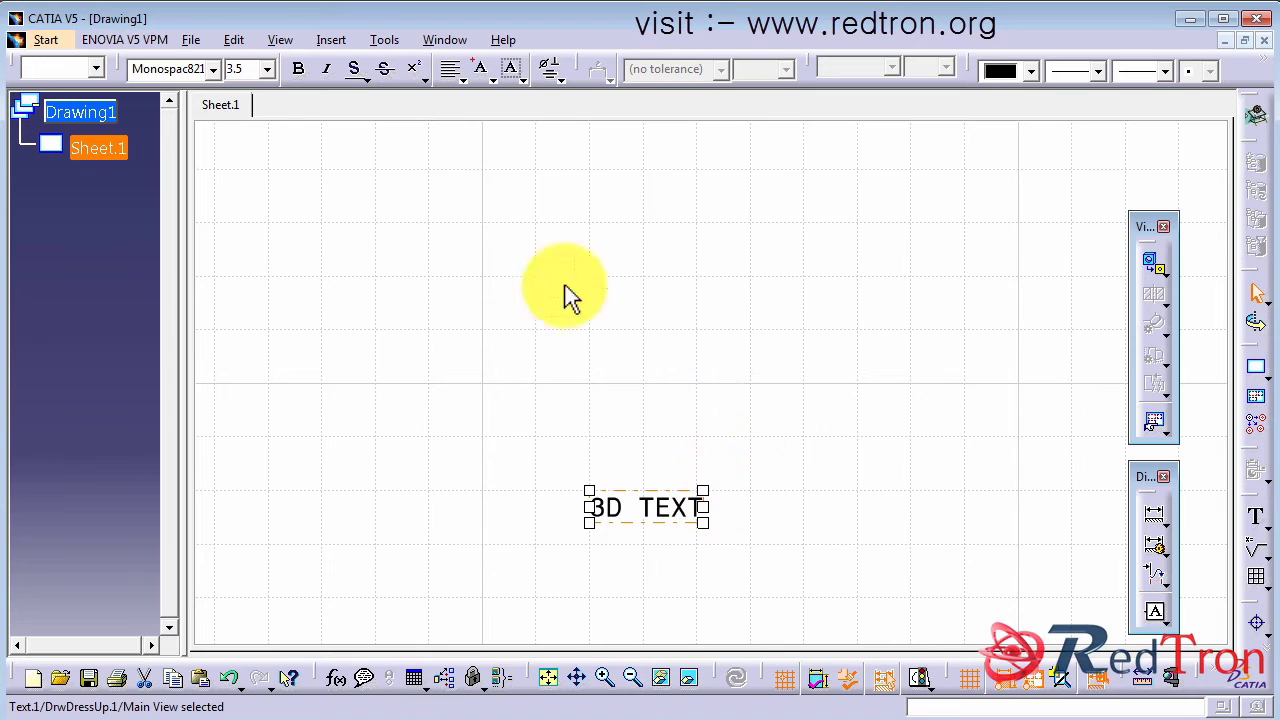
# Step: Open the drawing file Drawing1.dxf from the Desktop
pyautogui.click(190, 40)
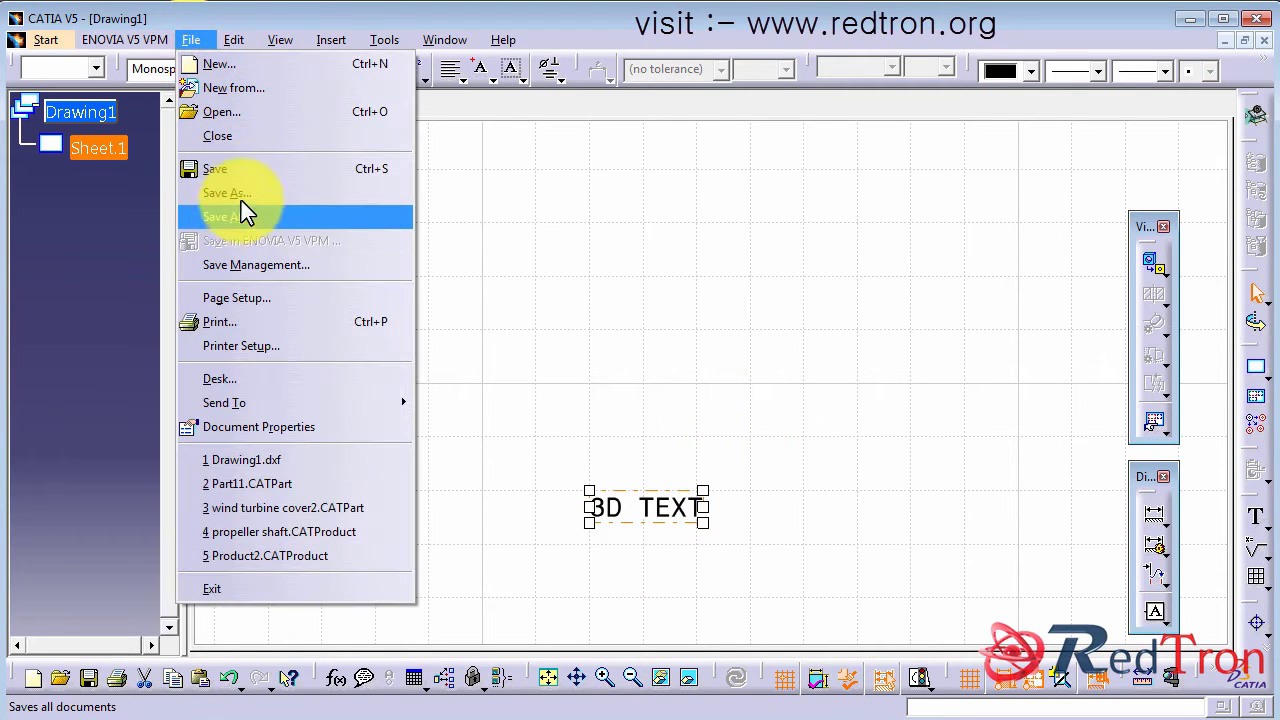
pyautogui.click(252, 117)
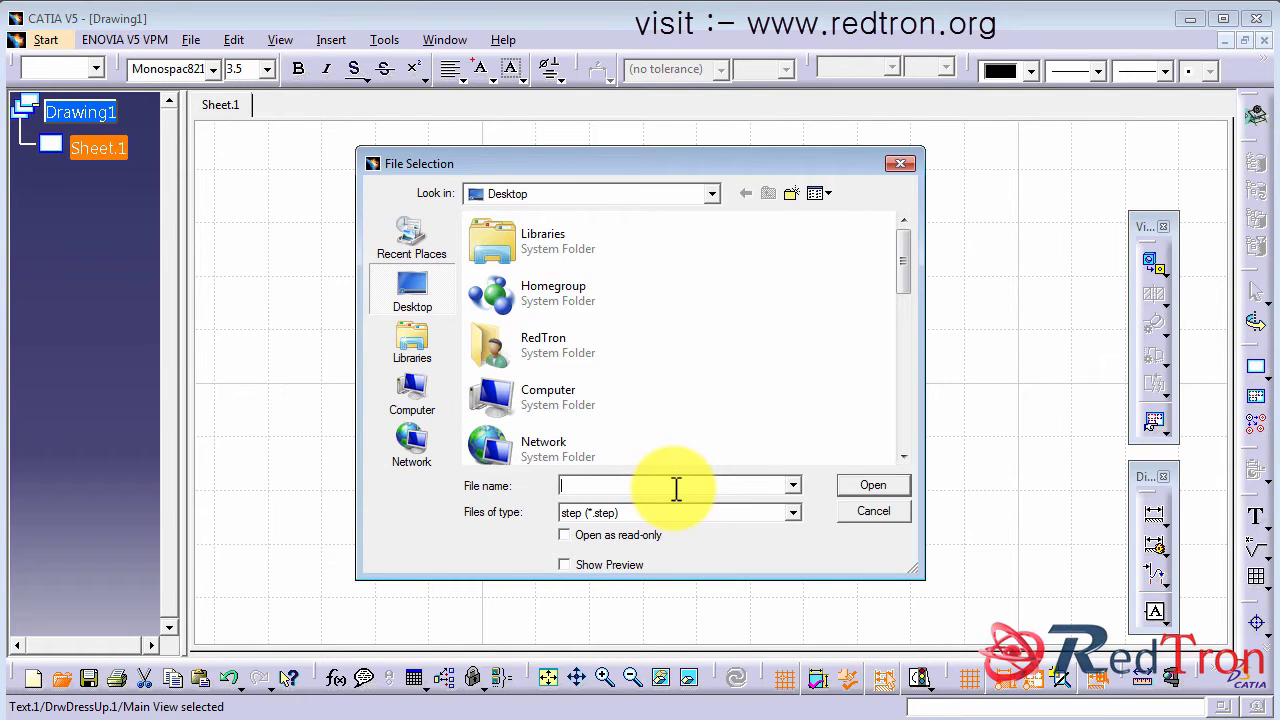
pyautogui.write('dr')
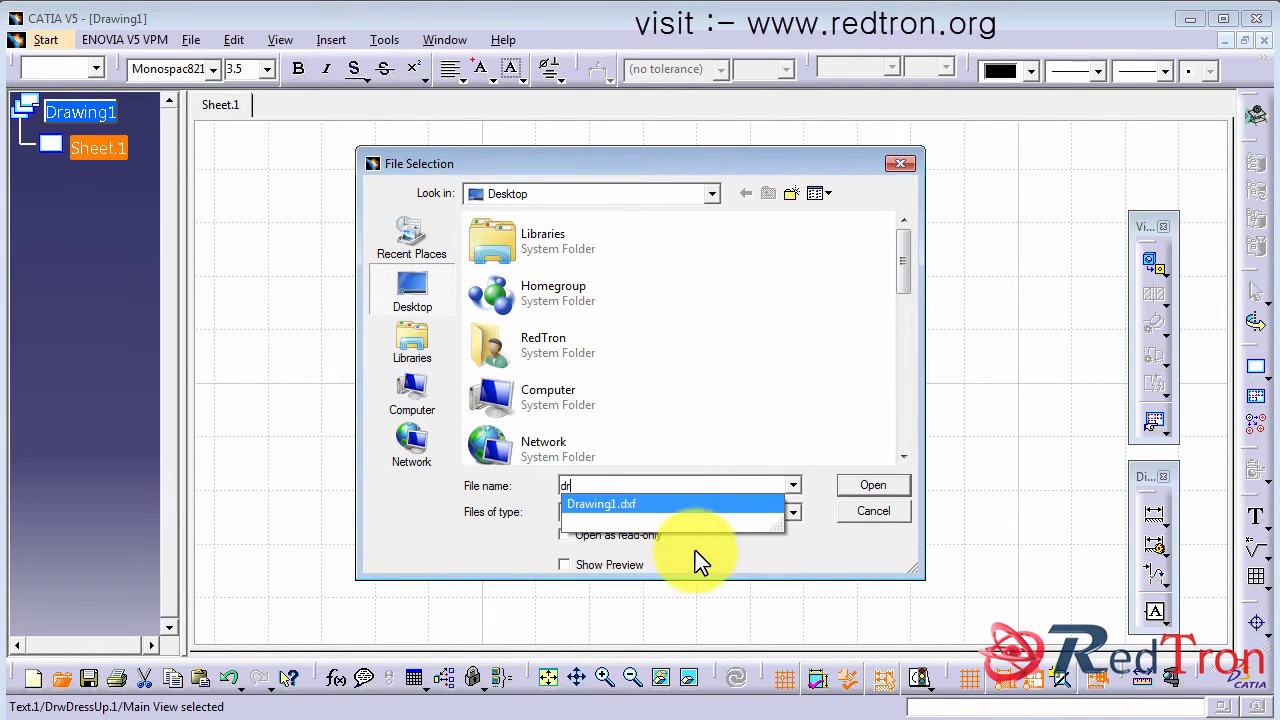
pyautogui.click(728, 508)
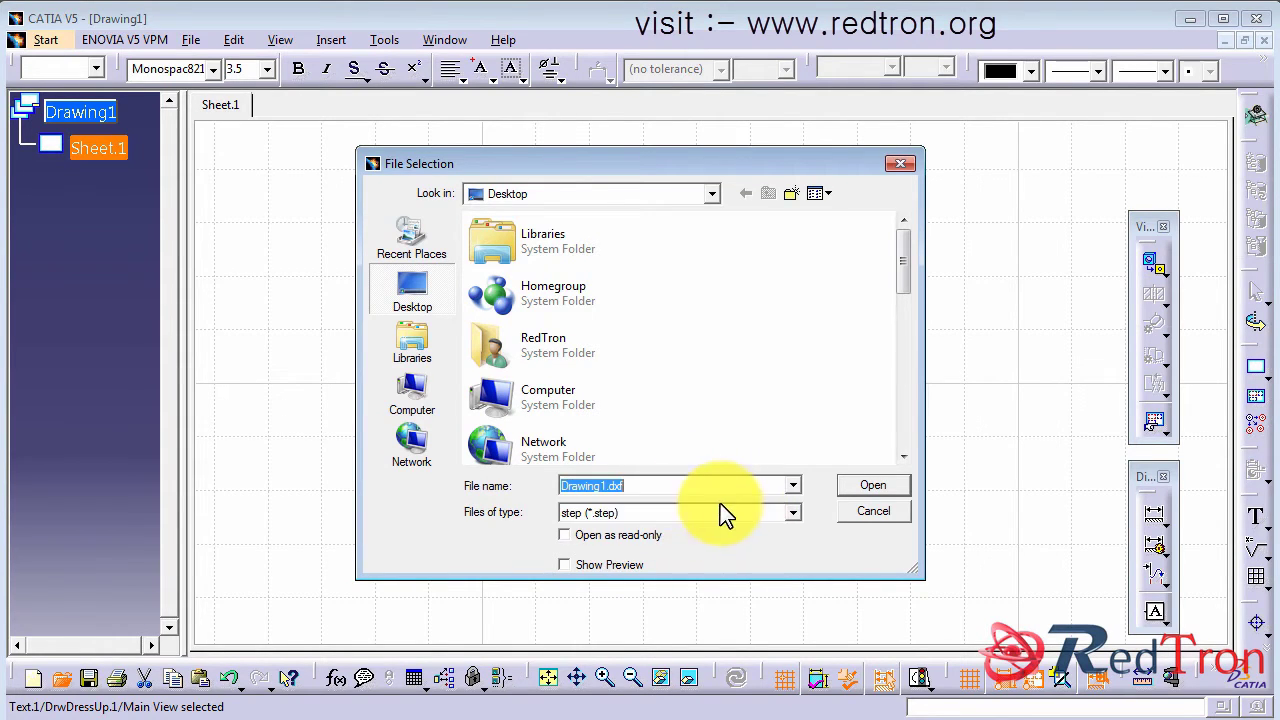
pyautogui.click(852, 485)
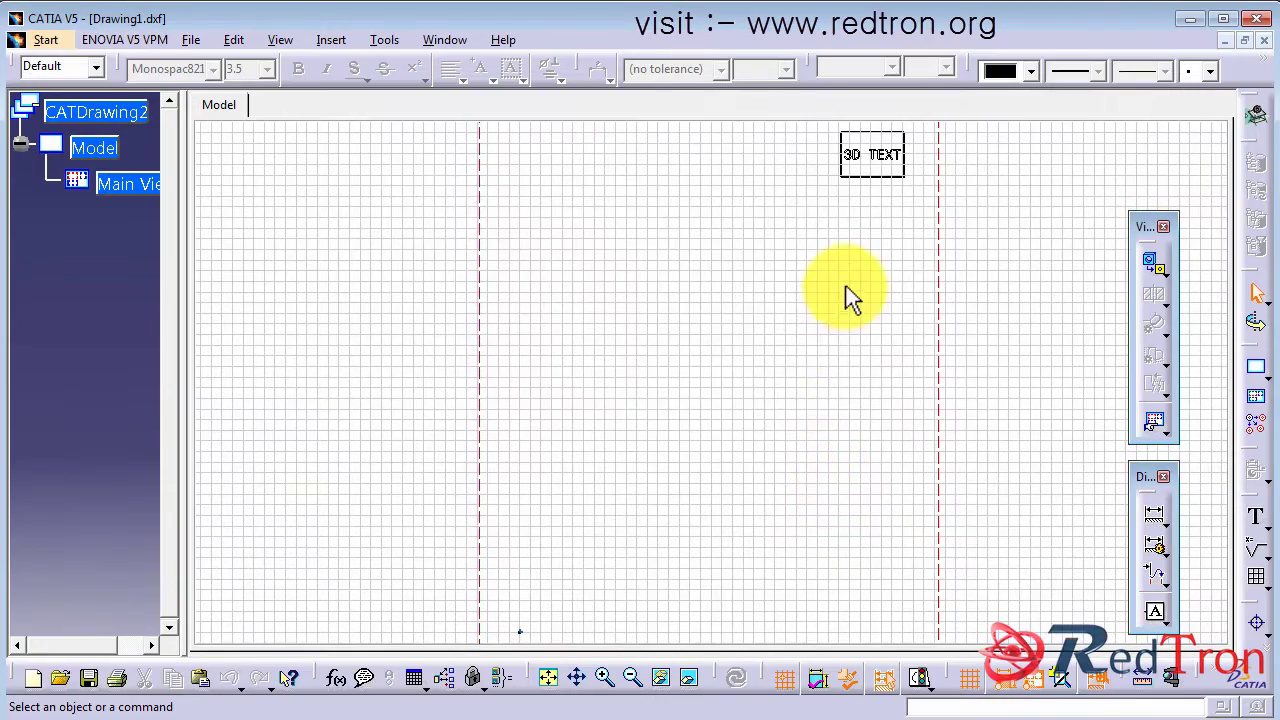
# Step: Move the main view so the "3D TEXT" outlines clear the small rectangle around them, and copy the text outlines
pyautogui.moveTo(846, 291); pyautogui.dragTo(780, 430, button='middle')
pyautogui.moveTo(803, 366)
pyautogui.mouseDown(button='middle')
pyautogui.moveTo(803, 354)
pyautogui.moveTo(837, 525)
pyautogui.moveTo(852, 316)
pyautogui.moveTo(877, 268)
pyautogui.mouseUp(button='middle')
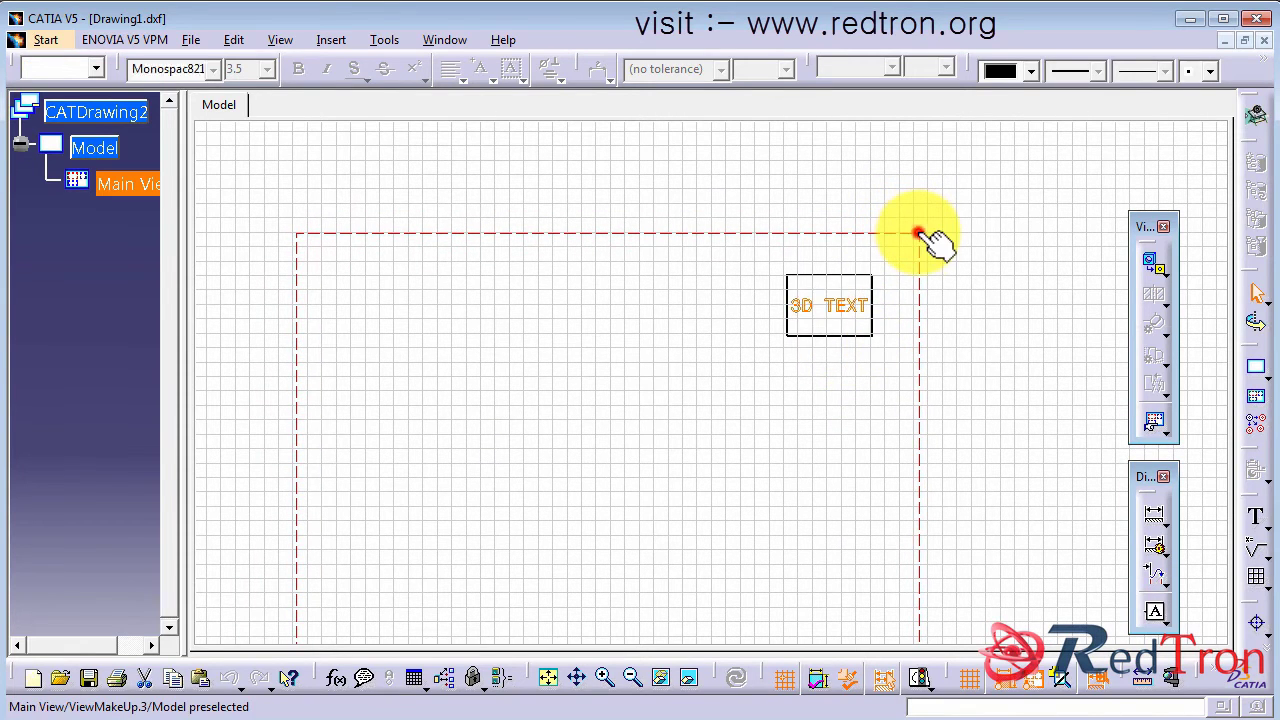
pyautogui.moveTo(919, 234); pyautogui.dragTo(868, 298)
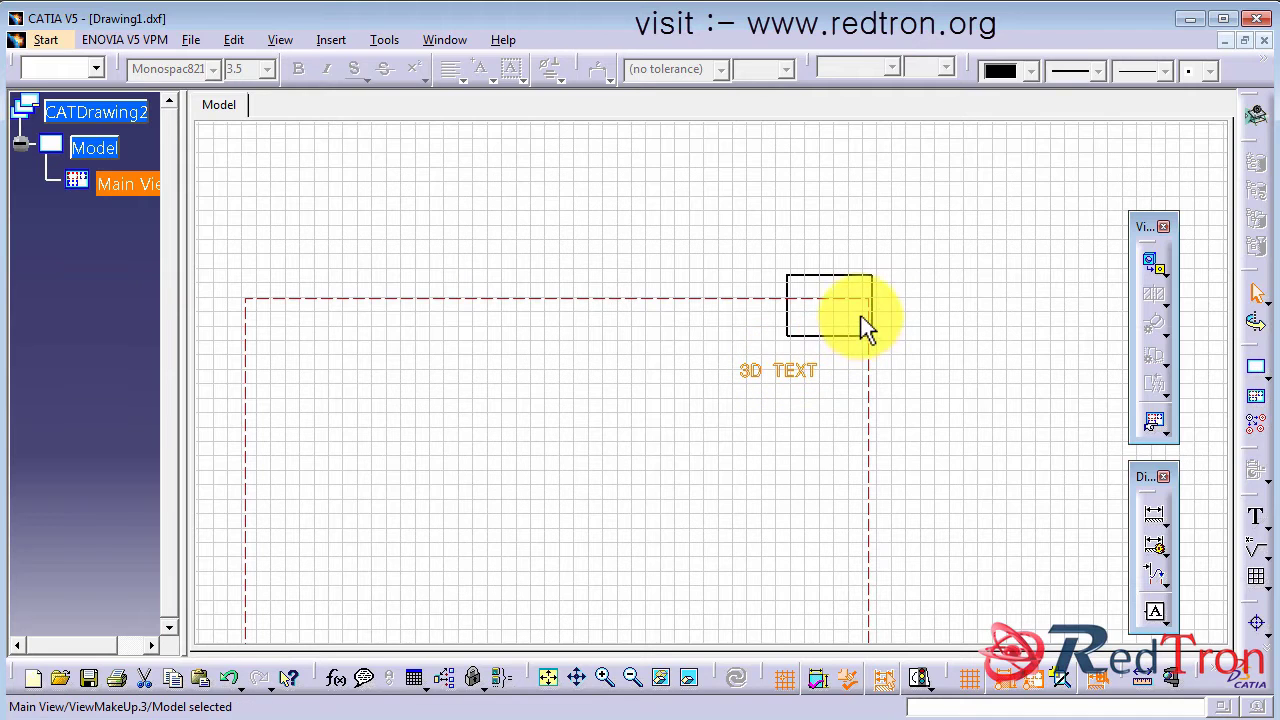
pyautogui.moveTo(726, 350); pyautogui.dragTo(830, 408)
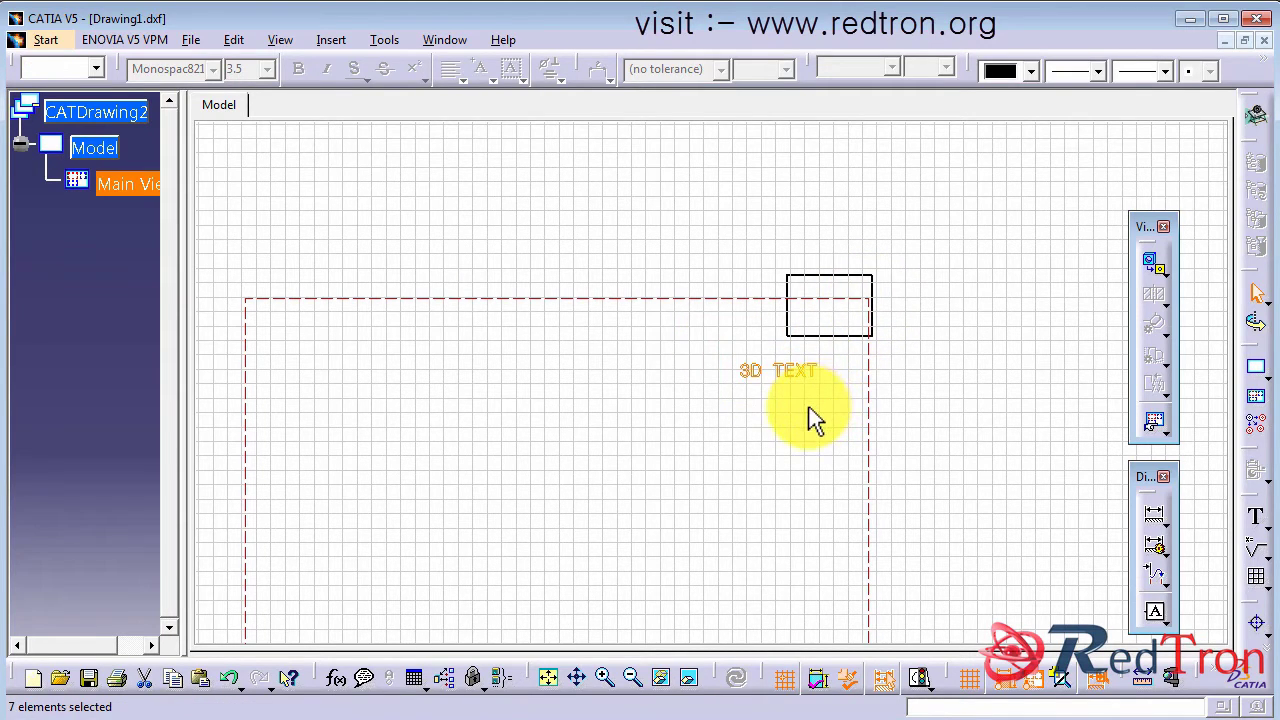
pyautogui.click(777, 400)
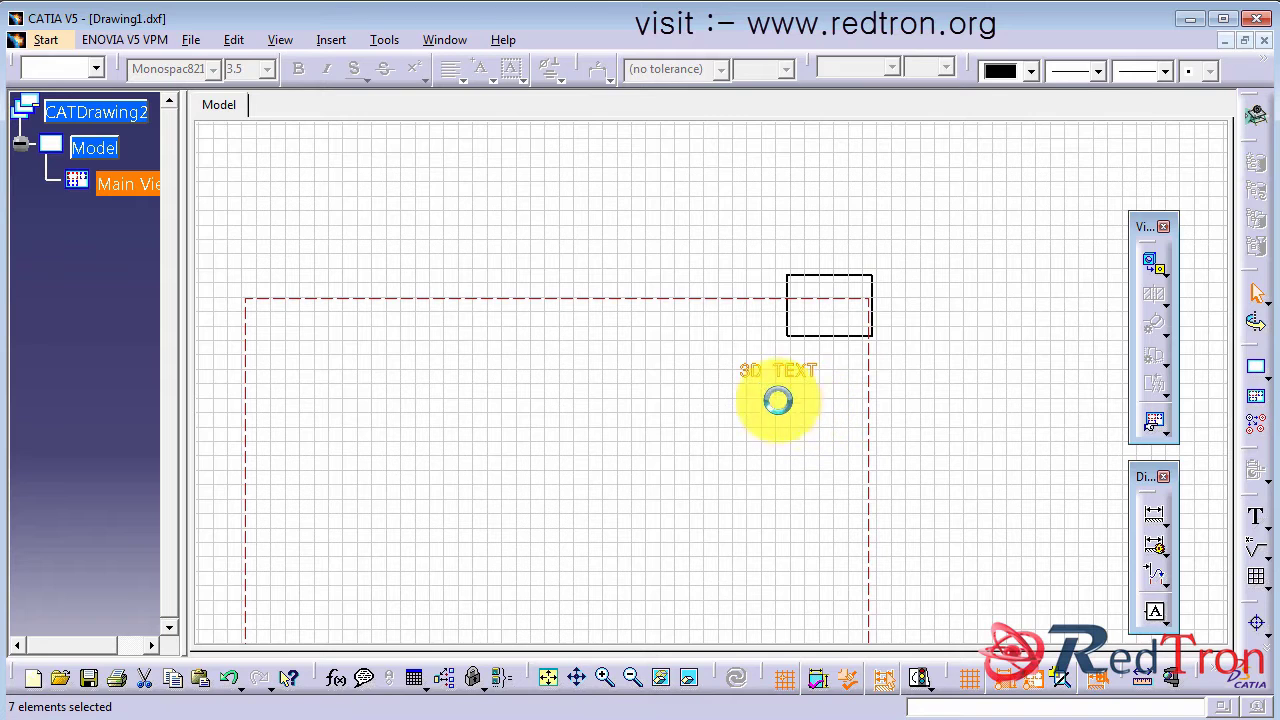
# Step: Switch to the 3D text part, start a sketch on the cylinder's top face and paste the copied text outlines
pyautogui.click(445, 40)
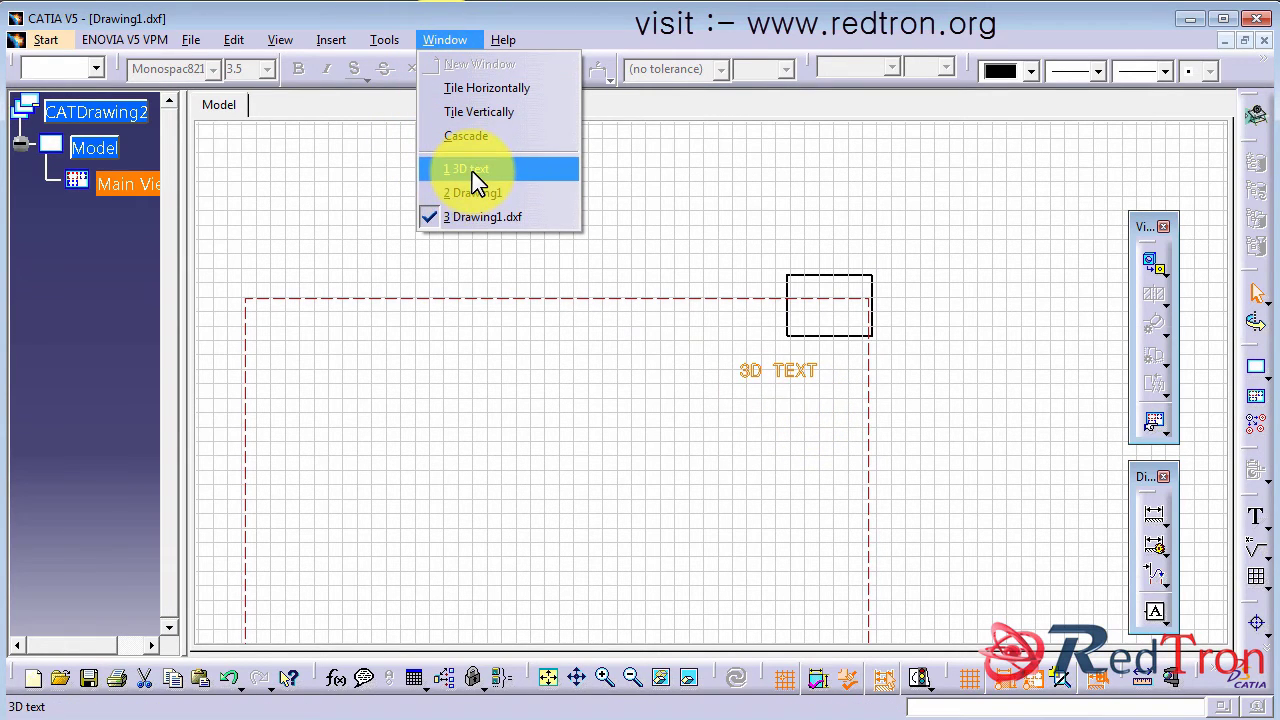
pyautogui.click(472, 171)
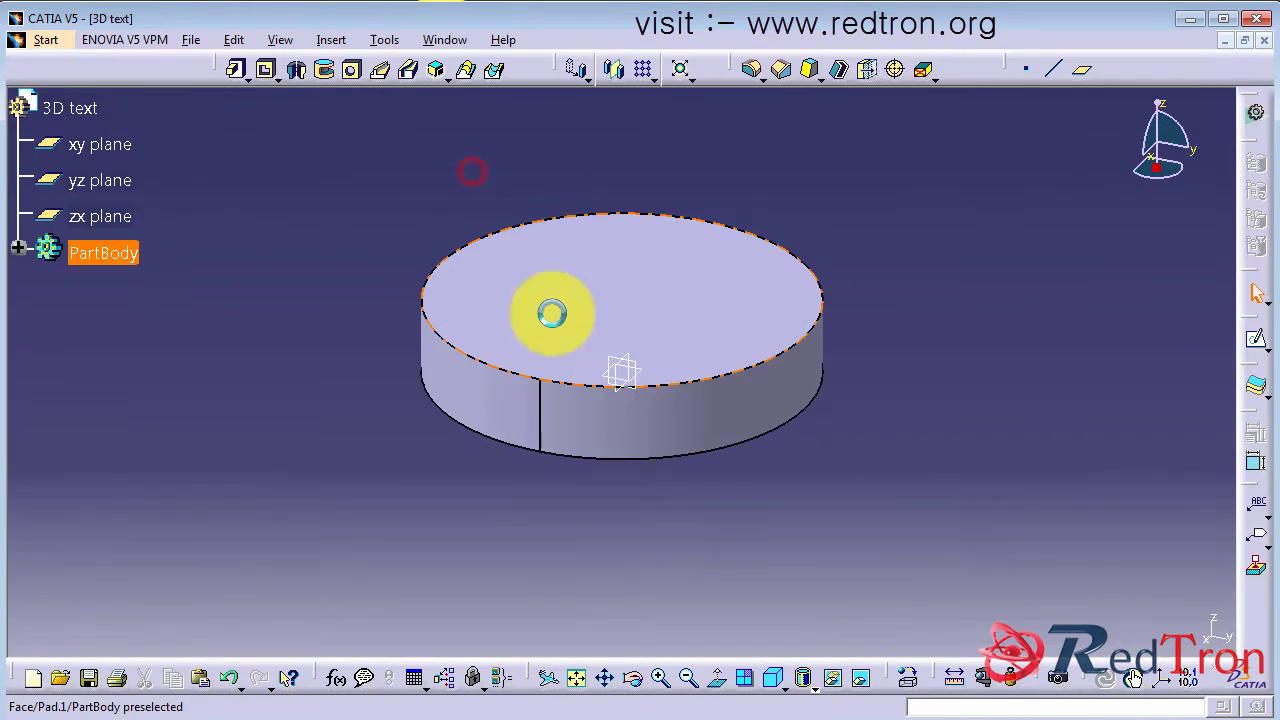
pyautogui.click(632, 318)
pyautogui.click(1255, 338)
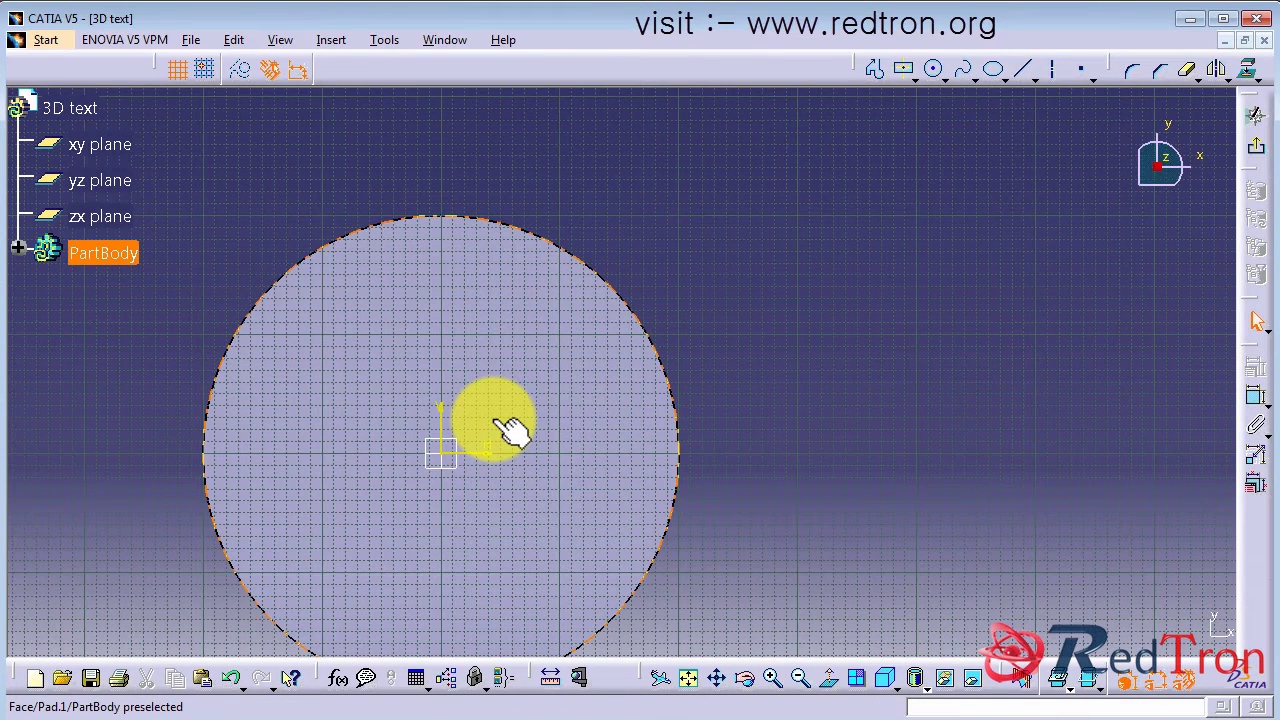
pyautogui.moveTo(528, 423)
pyautogui.mouseDown(button='middle')
pyautogui.moveTo(583, 343)
pyautogui.moveTo(751, 694)
pyautogui.mouseUp(button='middle')
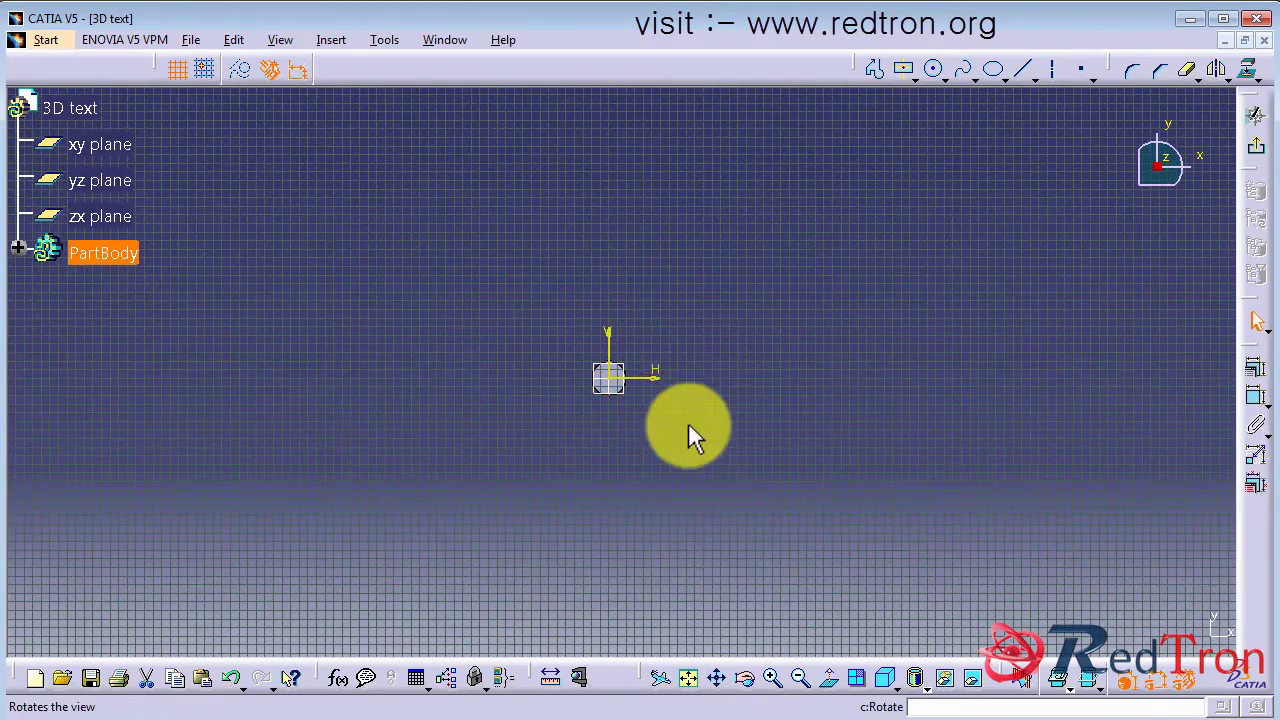
pyautogui.moveTo(686, 429); pyautogui.dragTo(690, 600, button='middle')
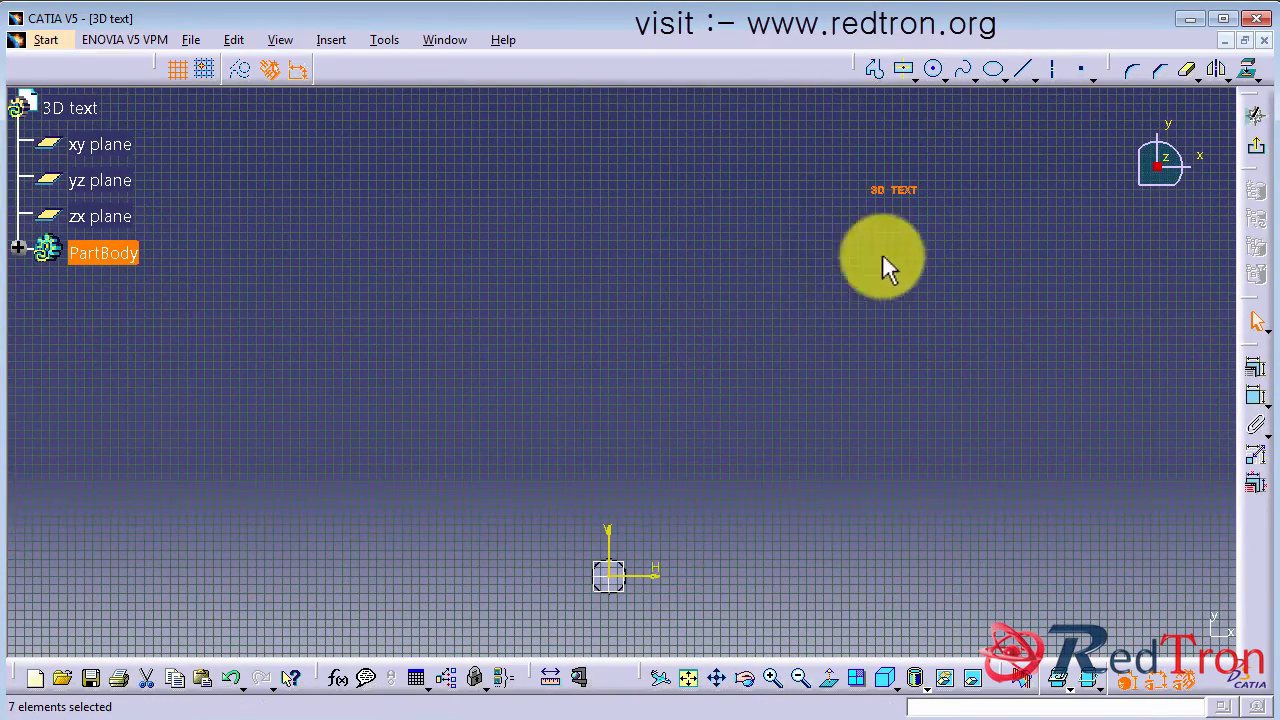
# Step: Translate the pasted text outlines, with duplicate mode off, to just above the sketch origin
pyautogui.moveTo(840, 165); pyautogui.dragTo(938, 205)
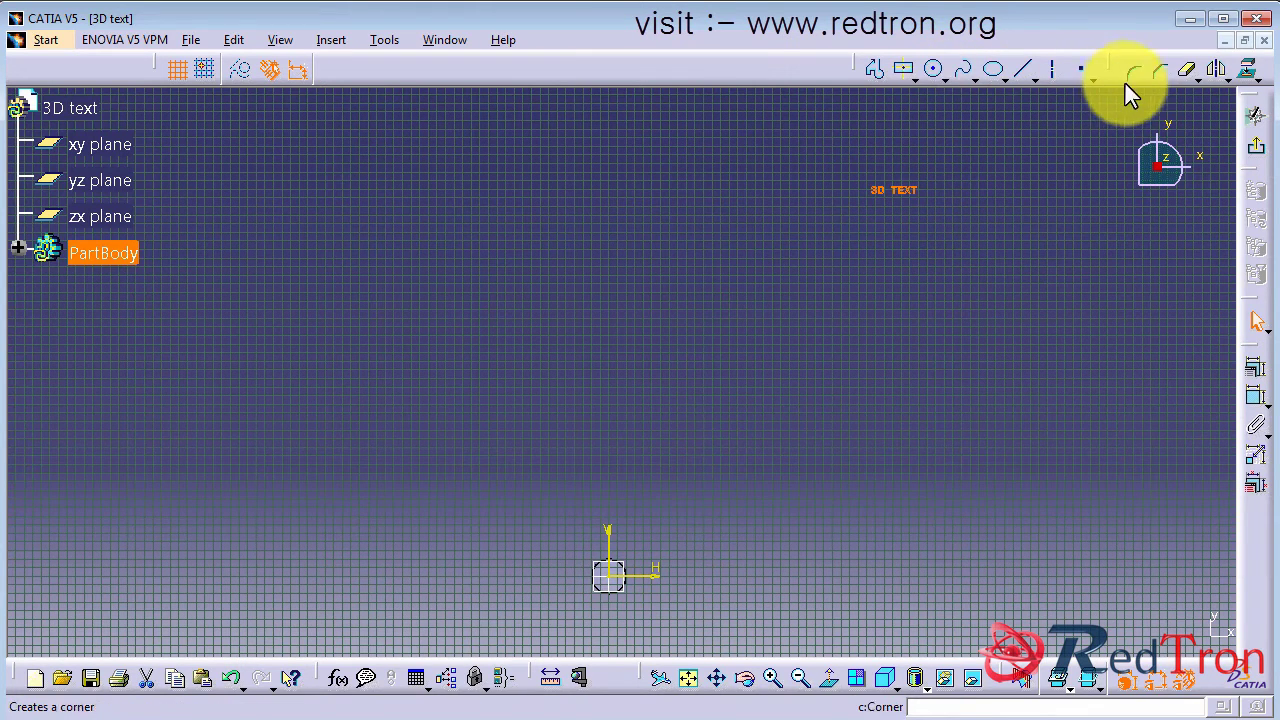
pyautogui.click(1224, 78)
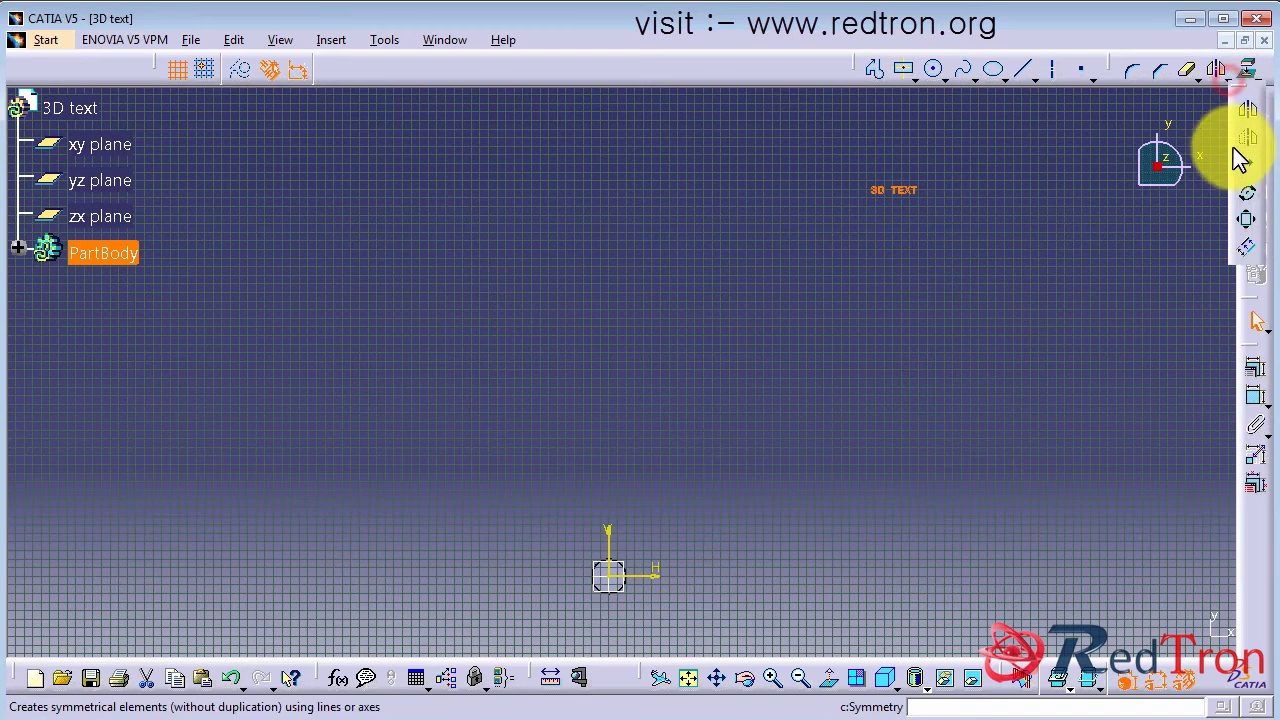
pyautogui.click(1247, 175)
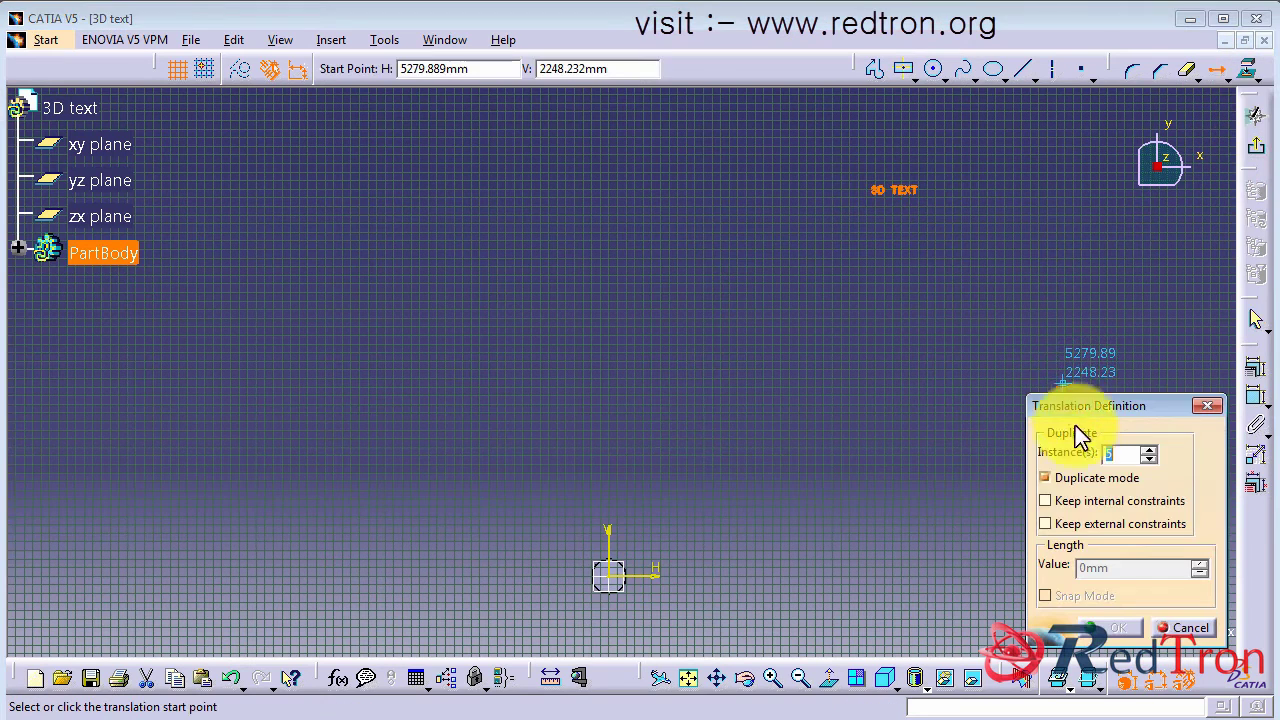
pyautogui.click(1045, 478)
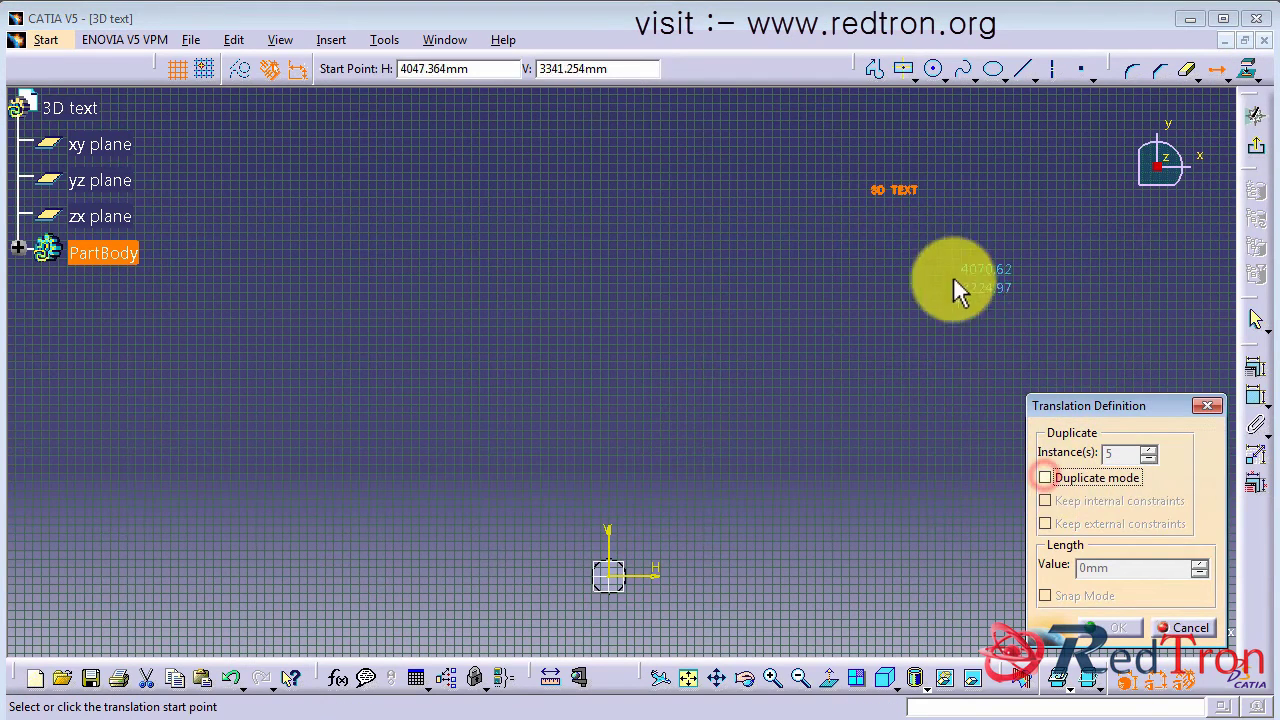
pyautogui.click(905, 192)
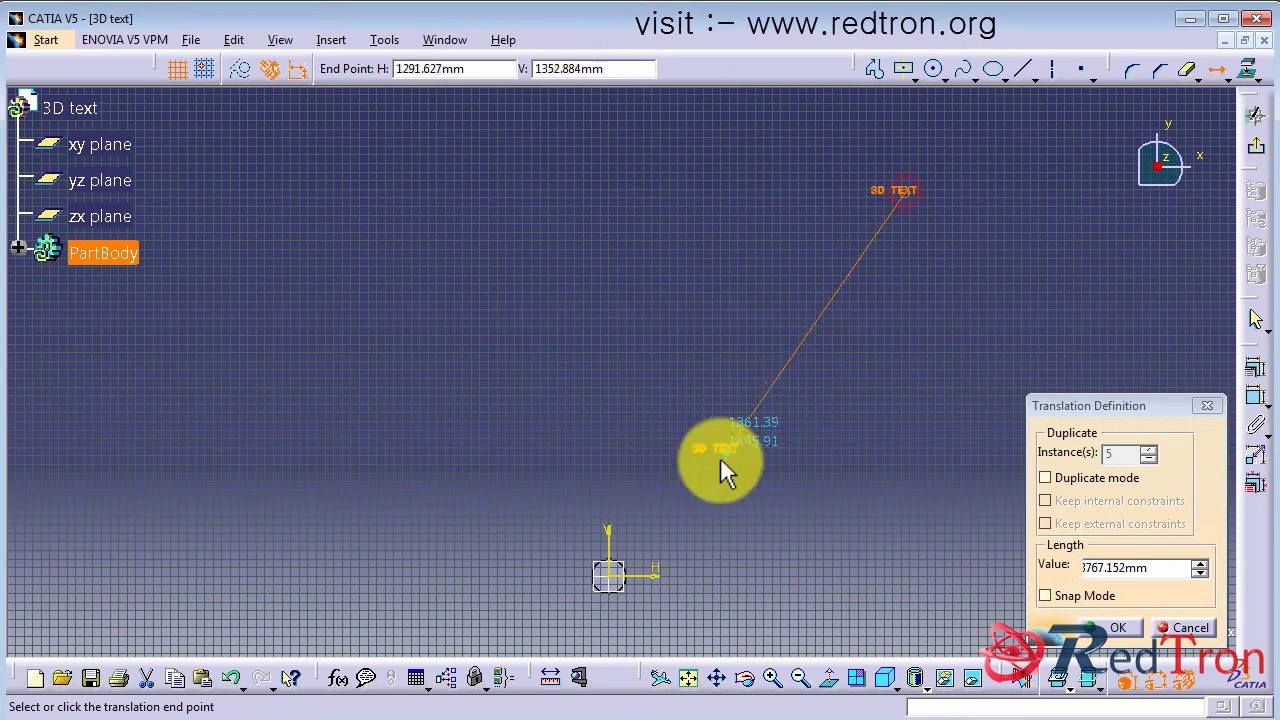
pyautogui.click(616, 539)
# Step: Scale the text outlines by 0.5 about a point at the end of the word TEXT, without duplicating them
pyautogui.moveTo(680, 541)
pyautogui.mouseDown(button='middle')
pyautogui.moveTo(679, 338)
pyautogui.moveTo(714, 271)
pyautogui.moveTo(743, 86)
pyautogui.moveTo(731, 317)
pyautogui.moveTo(791, 325)
pyautogui.moveTo(800, 346)
pyautogui.moveTo(806, 271)
pyautogui.moveTo(789, 366)
pyautogui.mouseUp(button='middle')
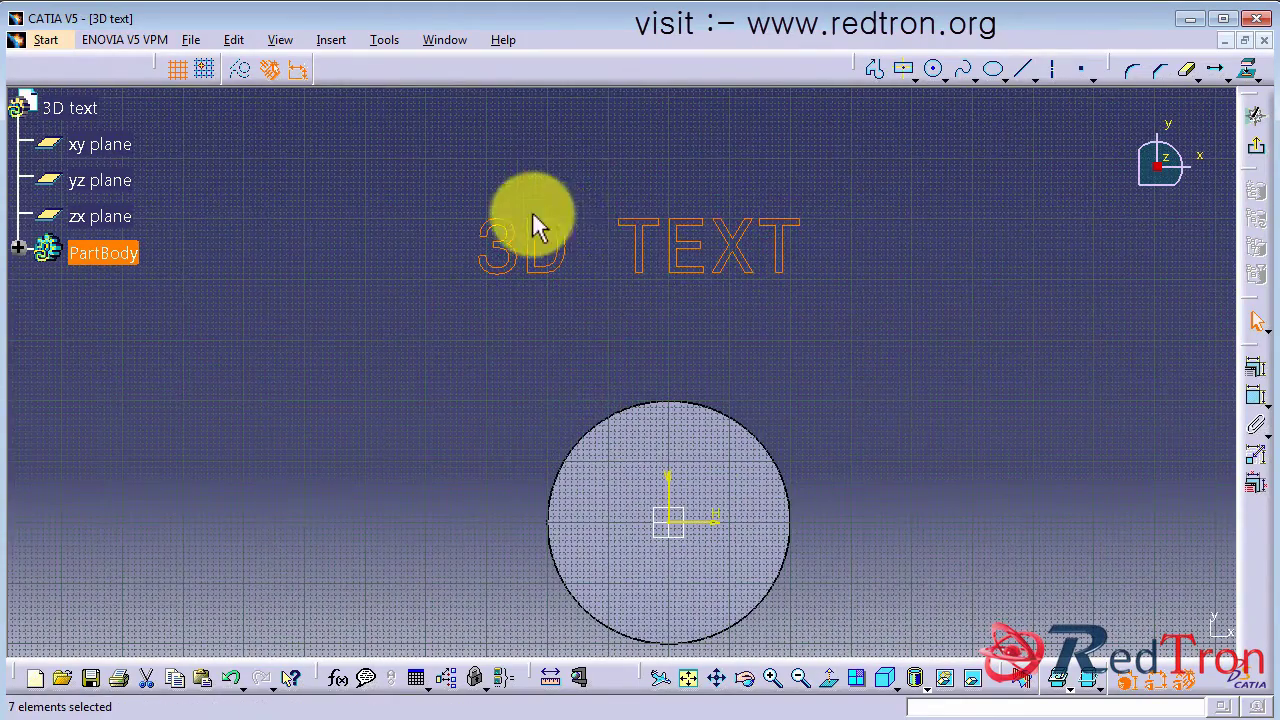
pyautogui.click(1227, 79)
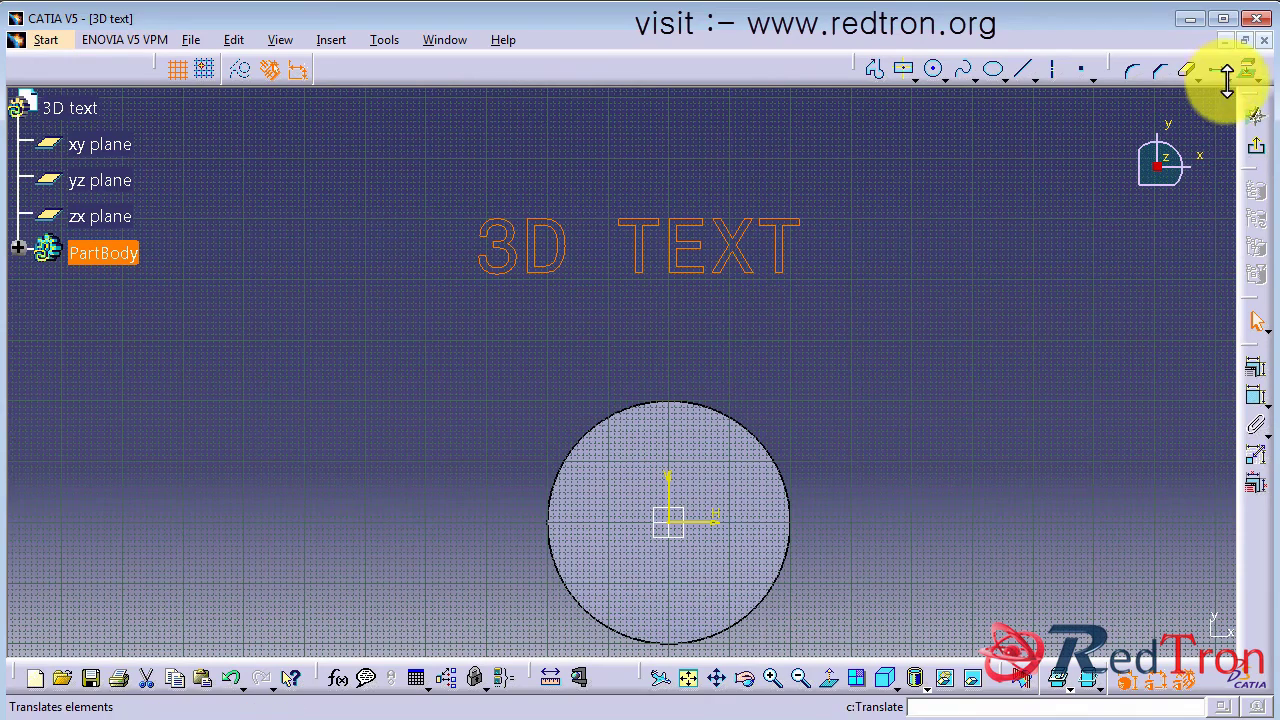
pyautogui.click(1221, 229)
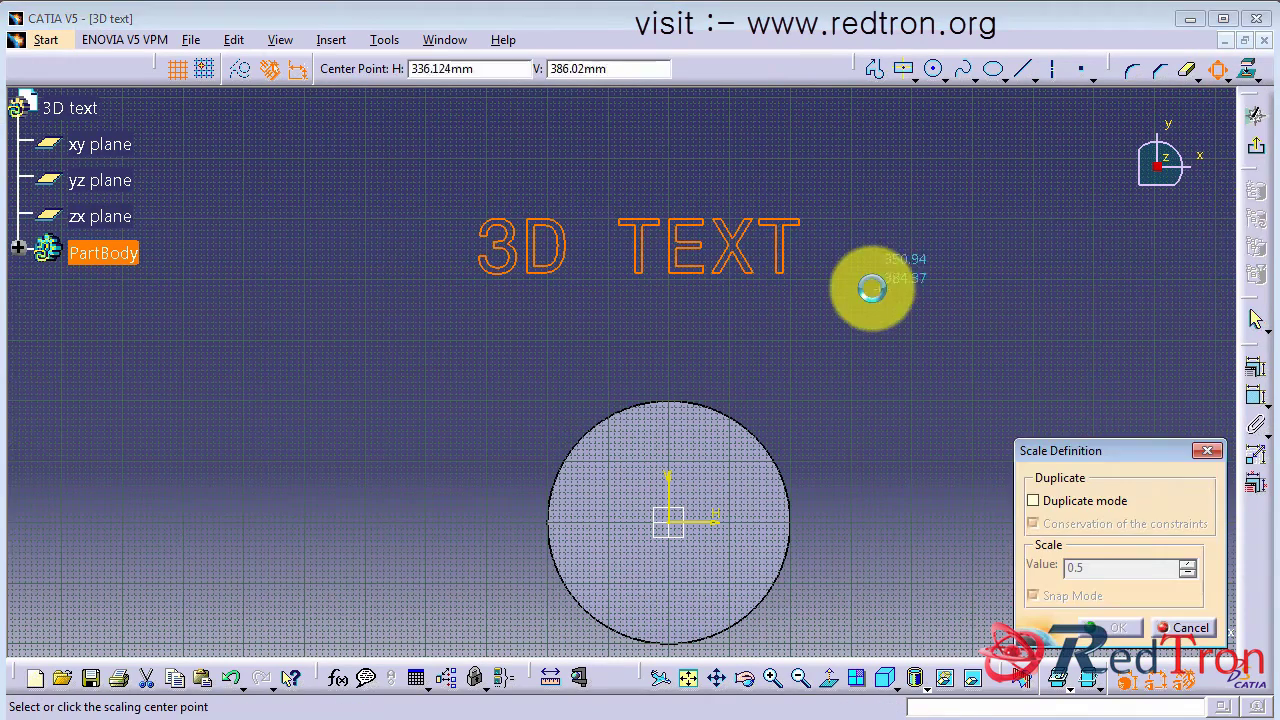
pyautogui.click(801, 259)
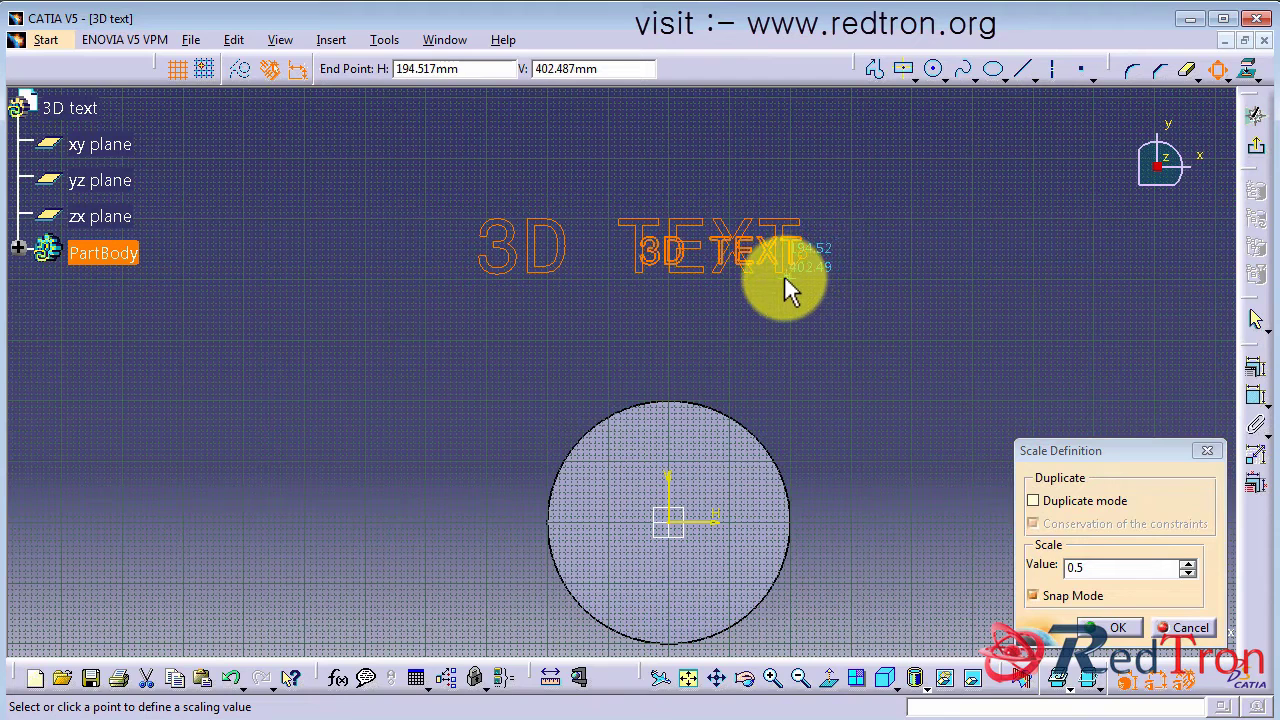
pyautogui.click(784, 275)
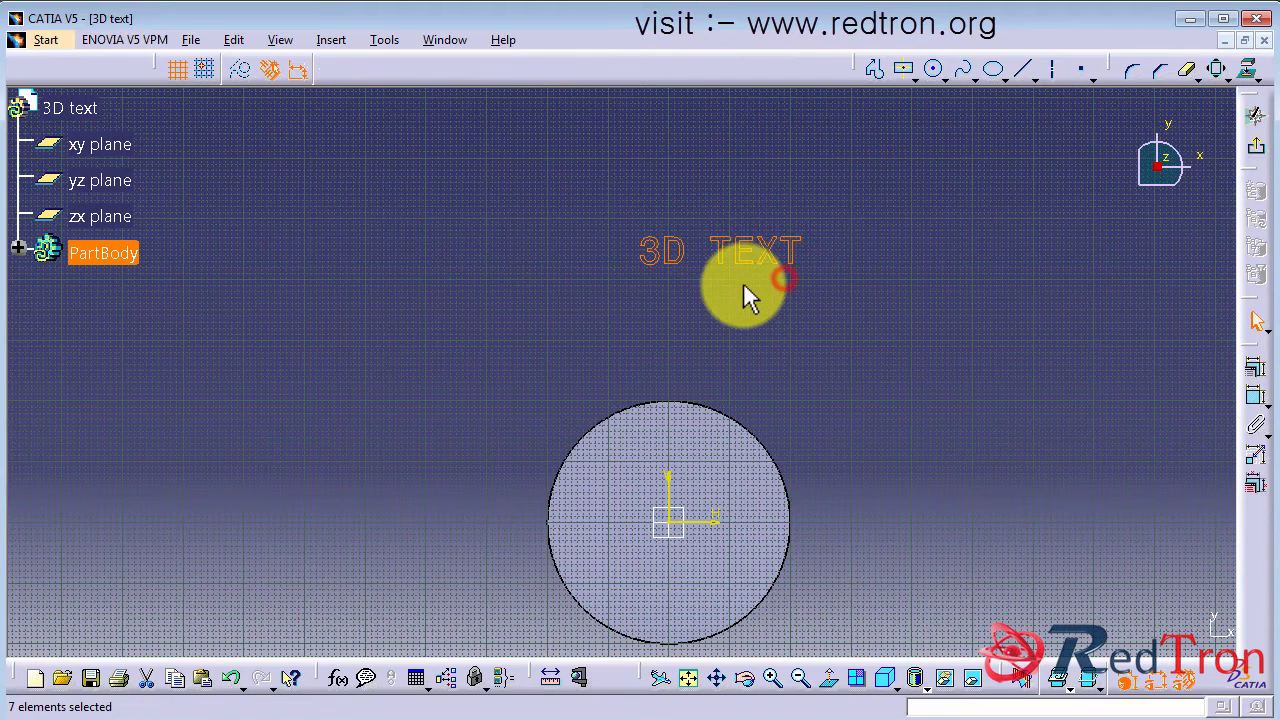
# Step: Translate the reduced text outlines onto the middle of the circular face, without duplicating them
pyautogui.click(1229, 78)
pyautogui.click(1249, 175)
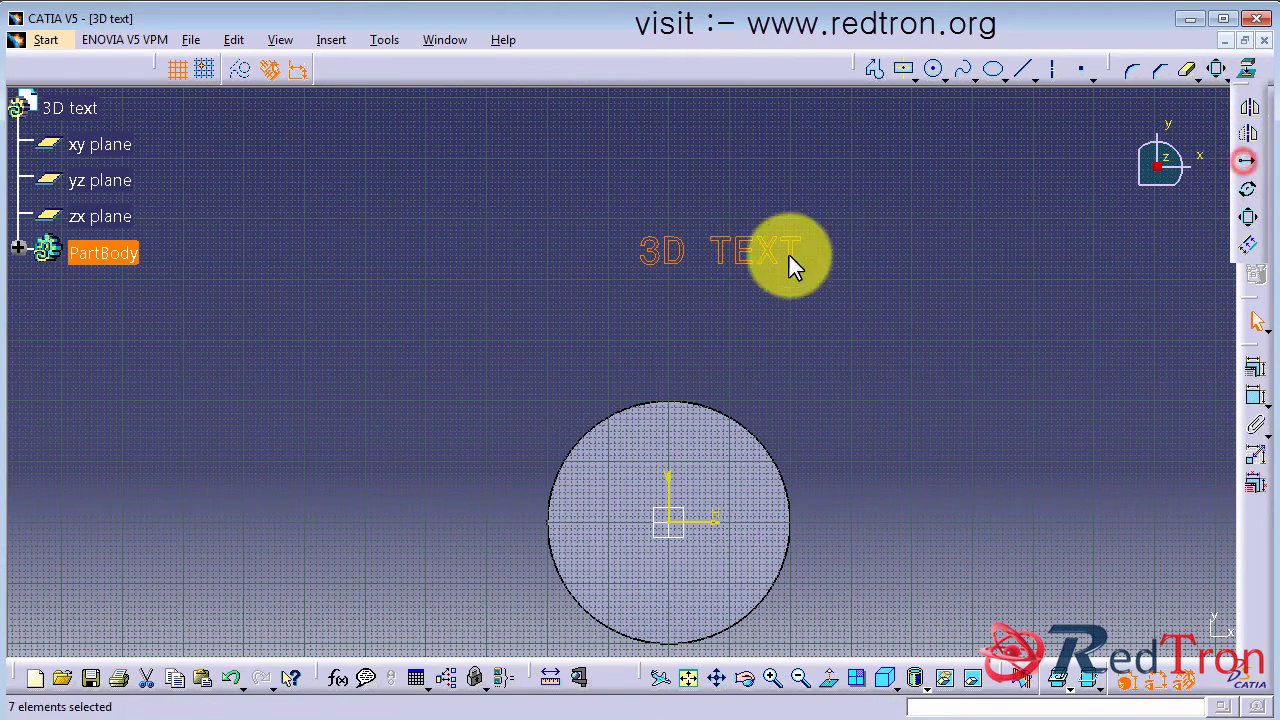
pyautogui.click(717, 262)
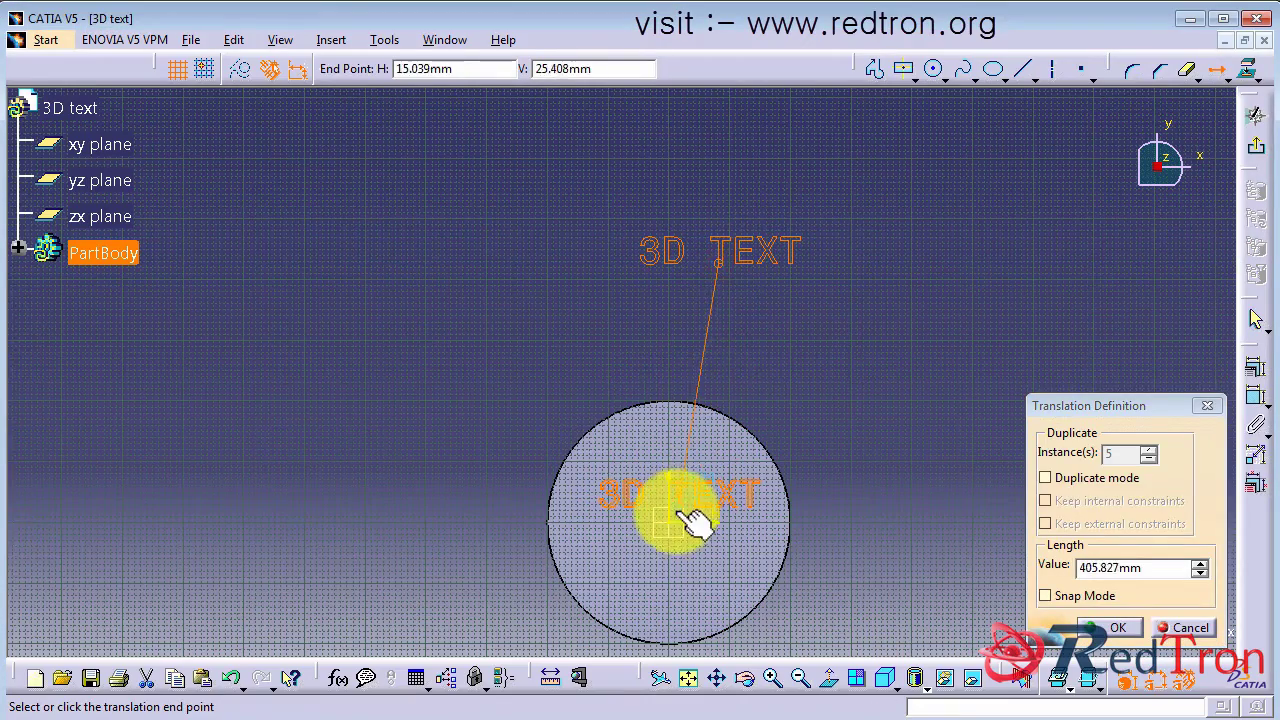
pyautogui.click(700, 548)
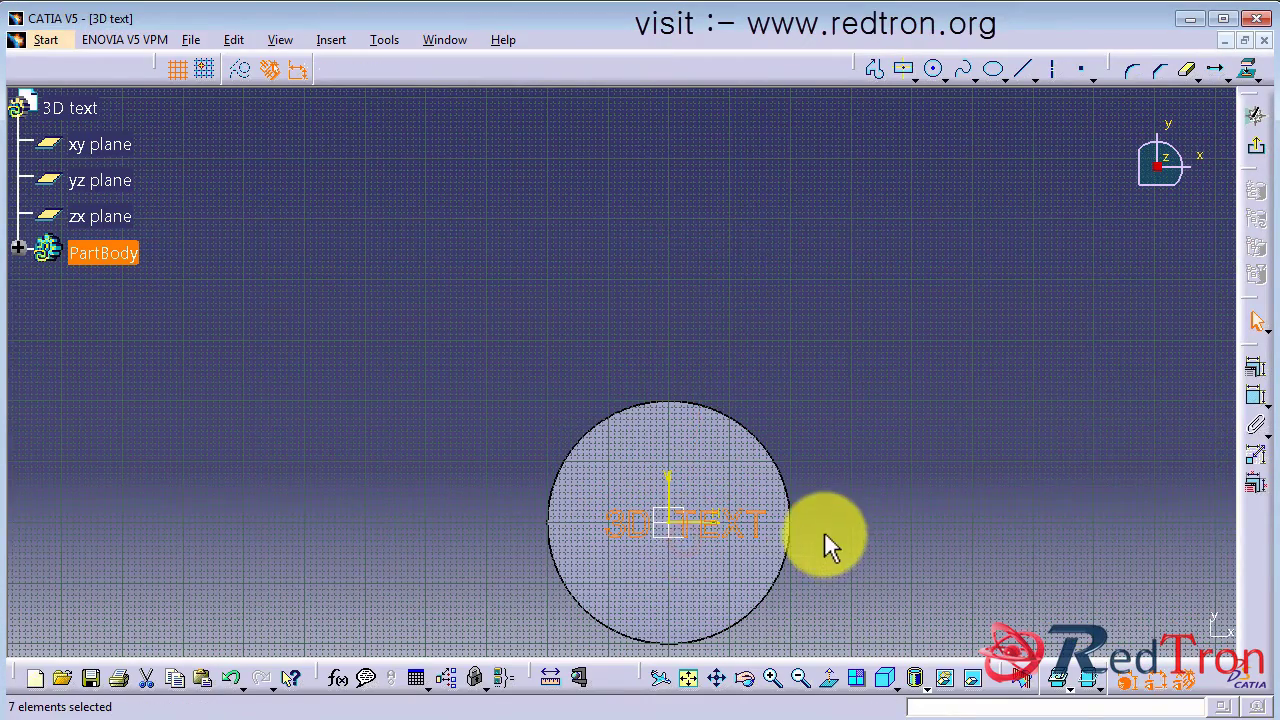
# Step: Enlarge the text outlines with Scale about a point near the last letters so they span most of the circular face
pyautogui.moveTo(823, 531); pyautogui.dragTo(909, 120, button='middle')
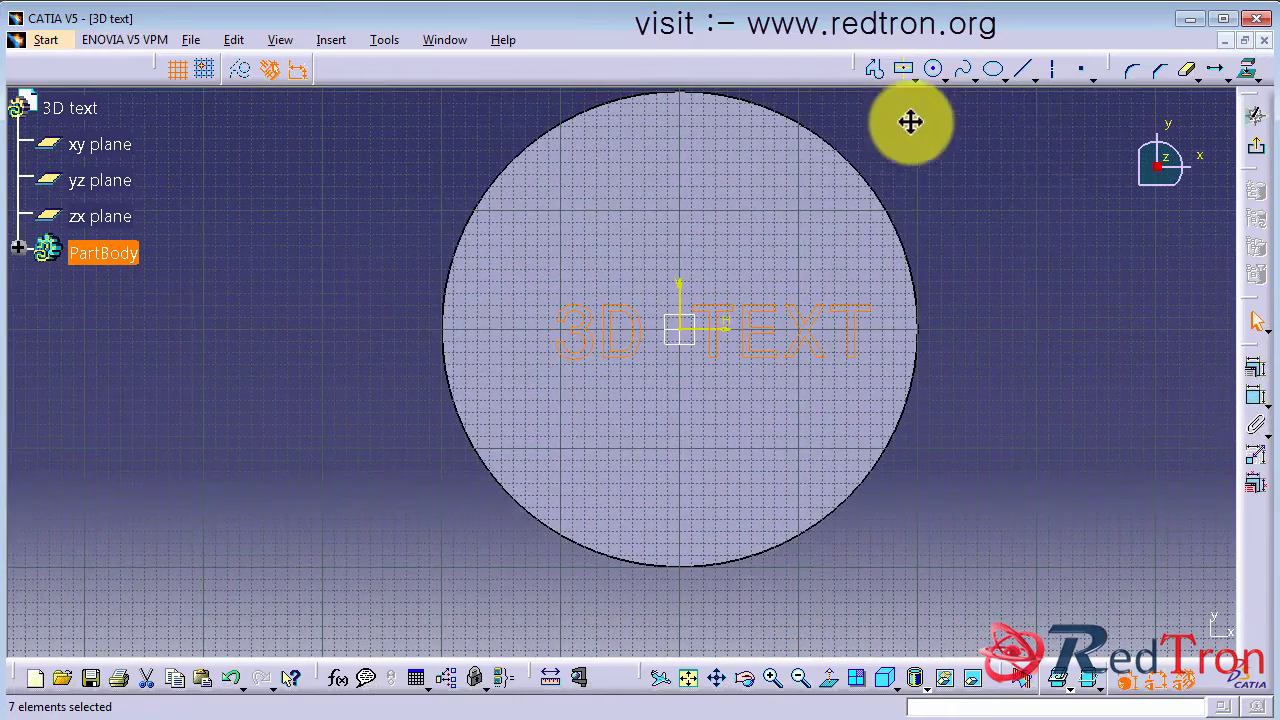
pyautogui.click(1228, 84)
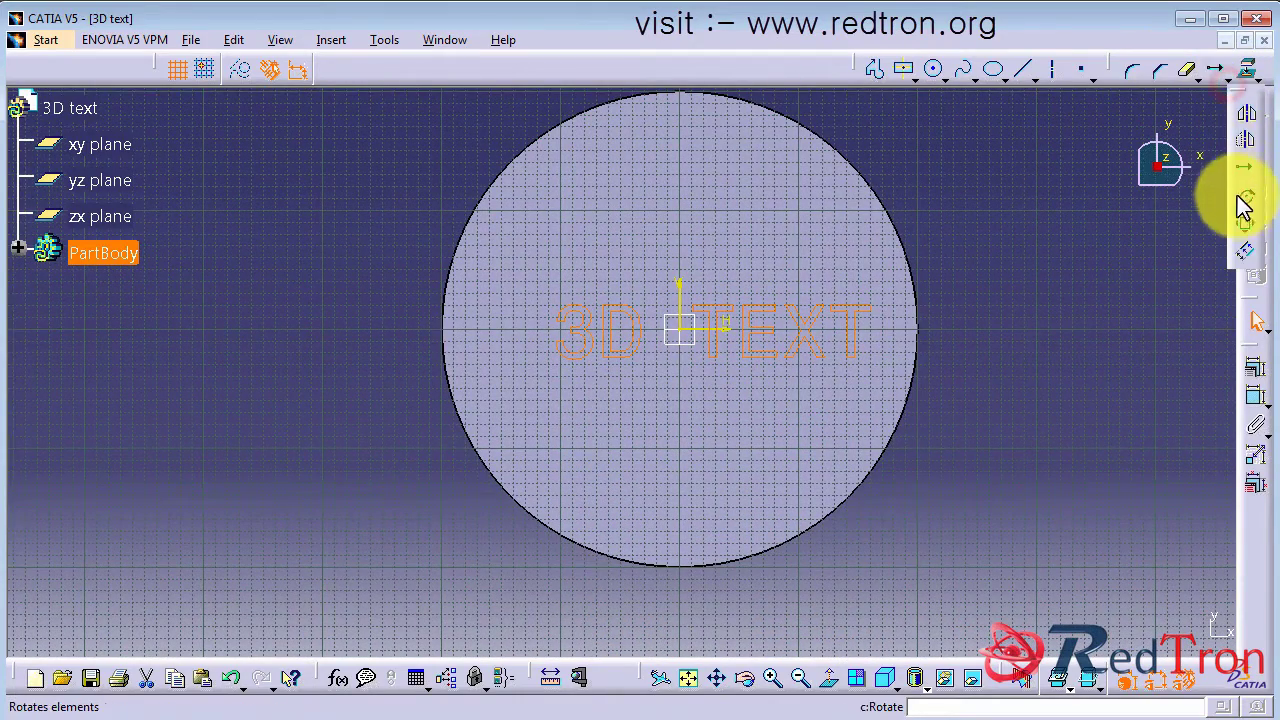
pyautogui.click(1247, 228)
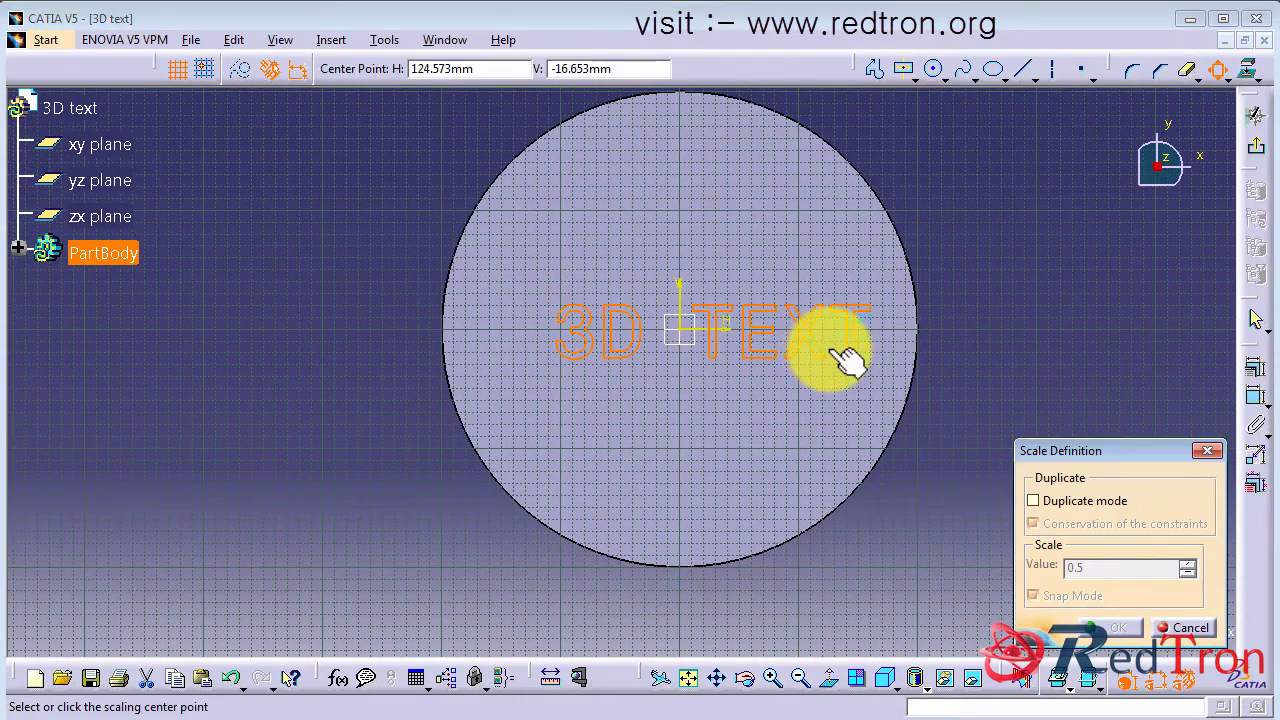
pyautogui.click(833, 349)
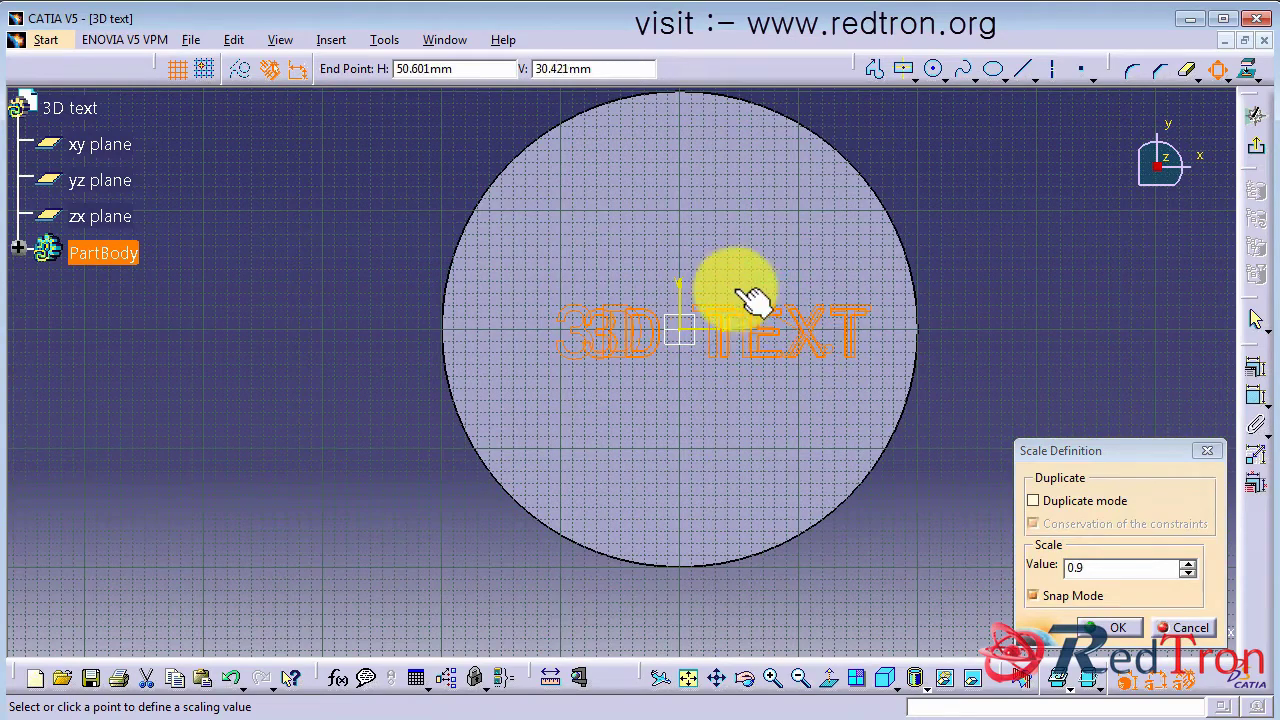
pyautogui.click(700, 266)
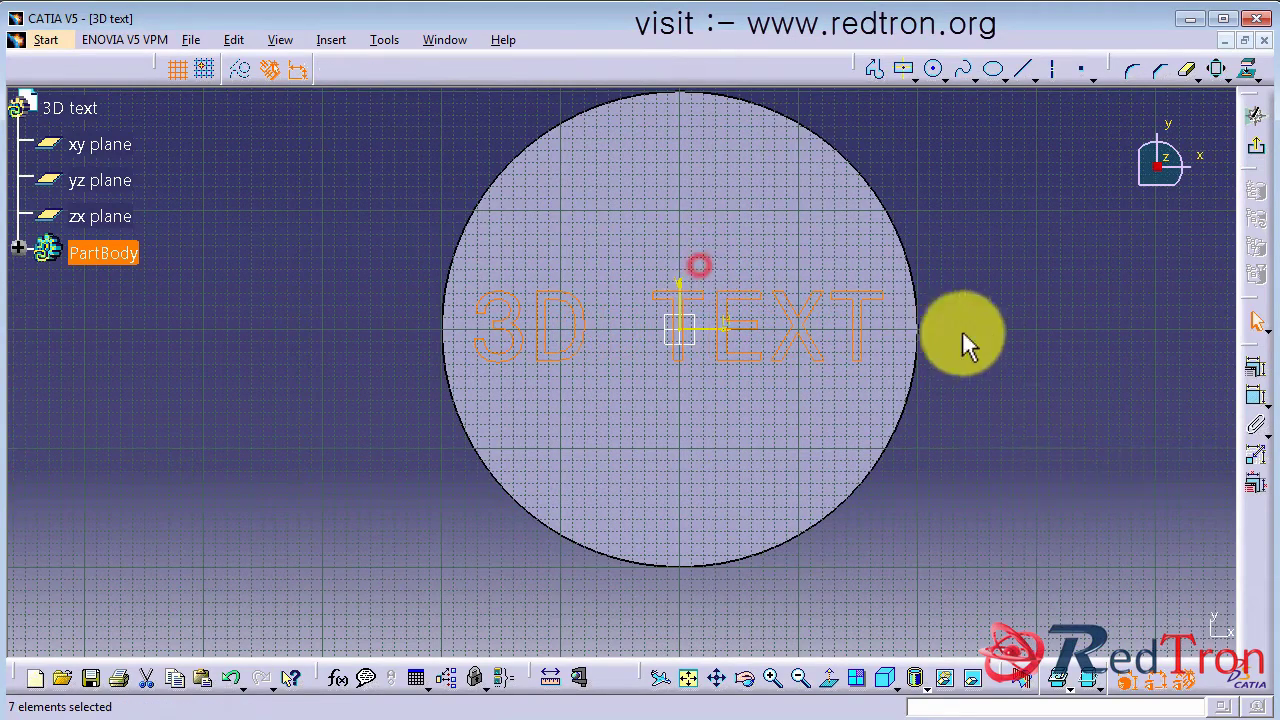
# Step: Leave the text sketch and cut the 3D TEXT outlines into the cylinder's circular face as a 40 mm deep pocket
pyautogui.click(1258, 152)
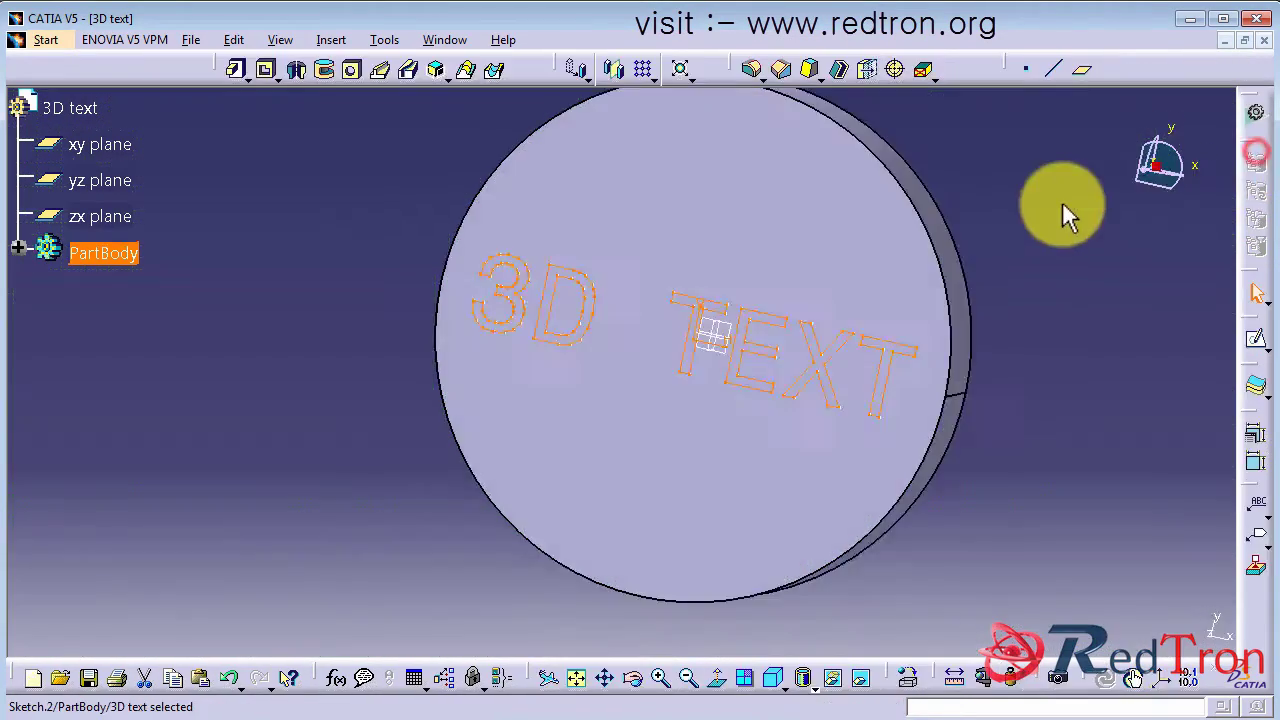
pyautogui.moveTo(471, 343)
pyautogui.mouseDown(button='middle')
pyautogui.moveTo(478, 470)
pyautogui.moveTo(700, 563)
pyautogui.moveTo(749, 549)
pyautogui.mouseUp(button='middle')
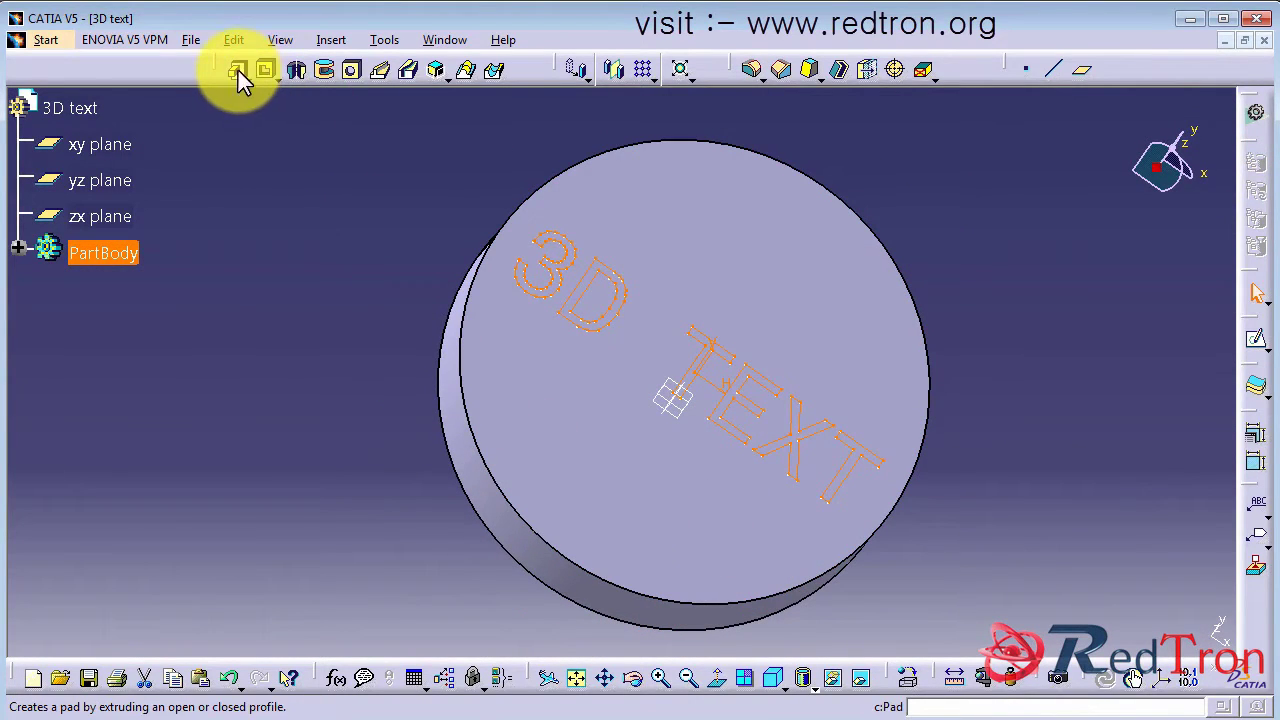
pyautogui.click(266, 70)
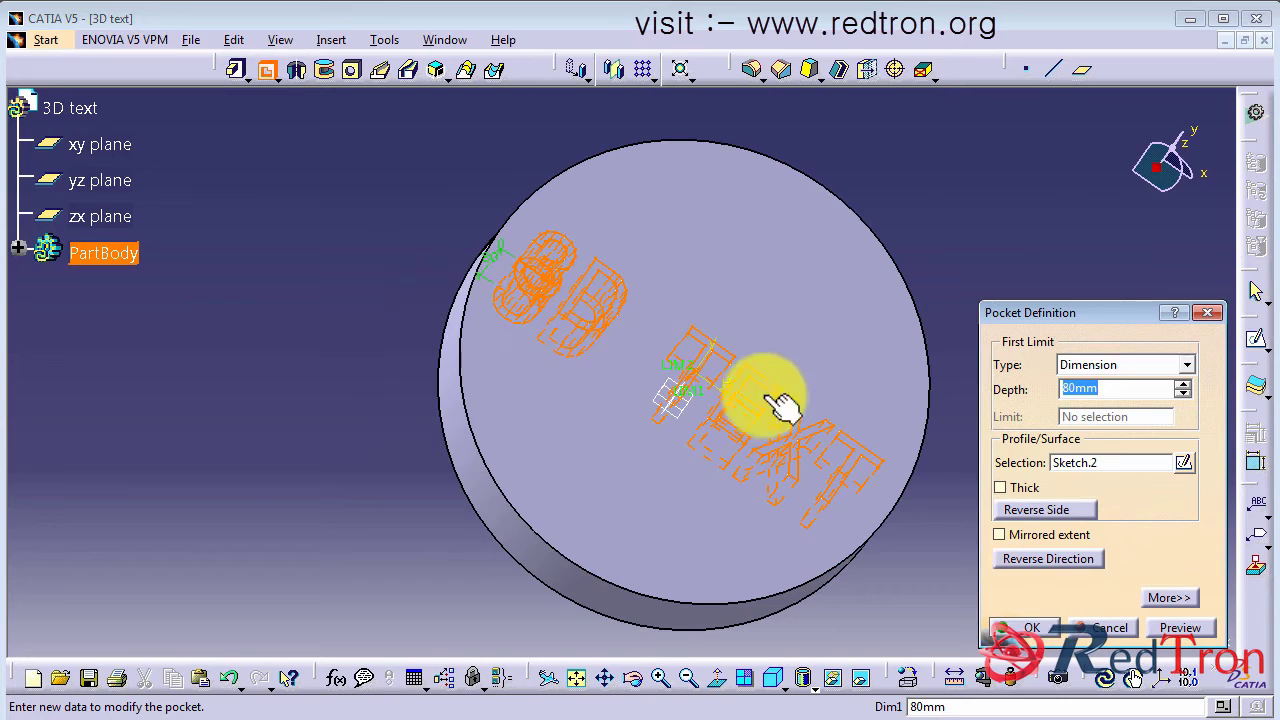
pyautogui.press('Return')
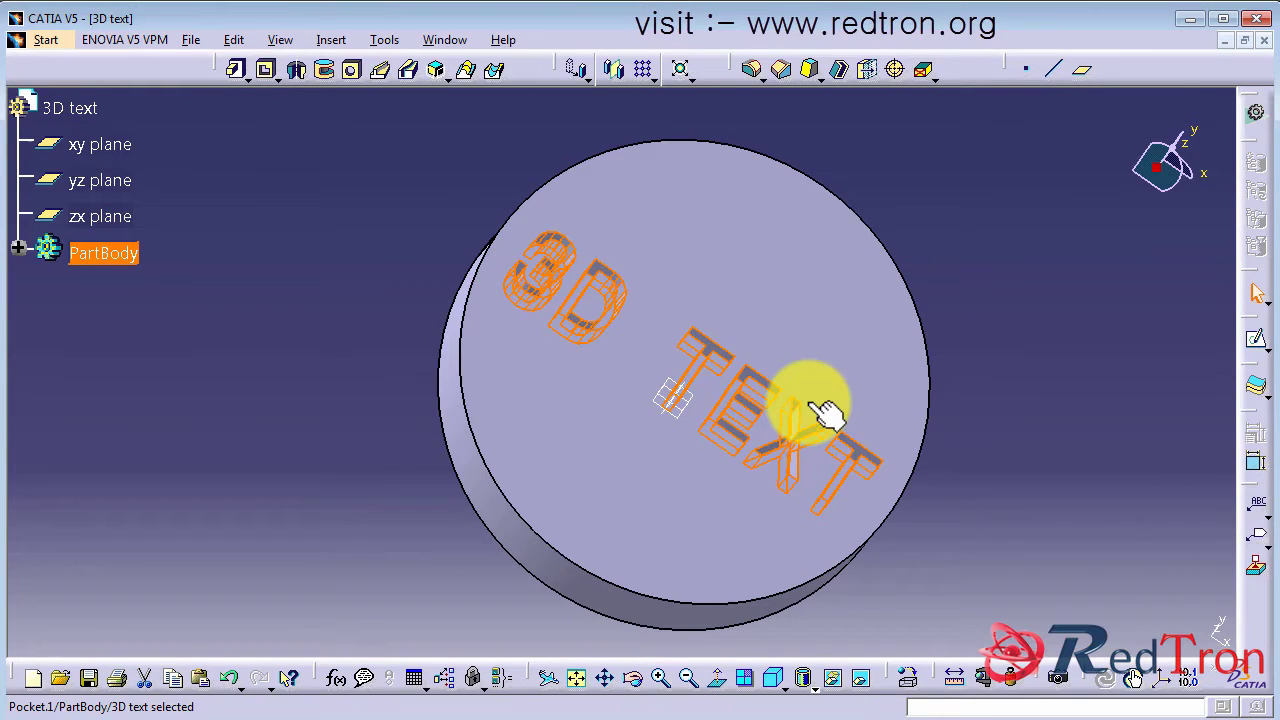
pyautogui.moveTo(1017, 262); pyautogui.dragTo(829, 200, button='middle')
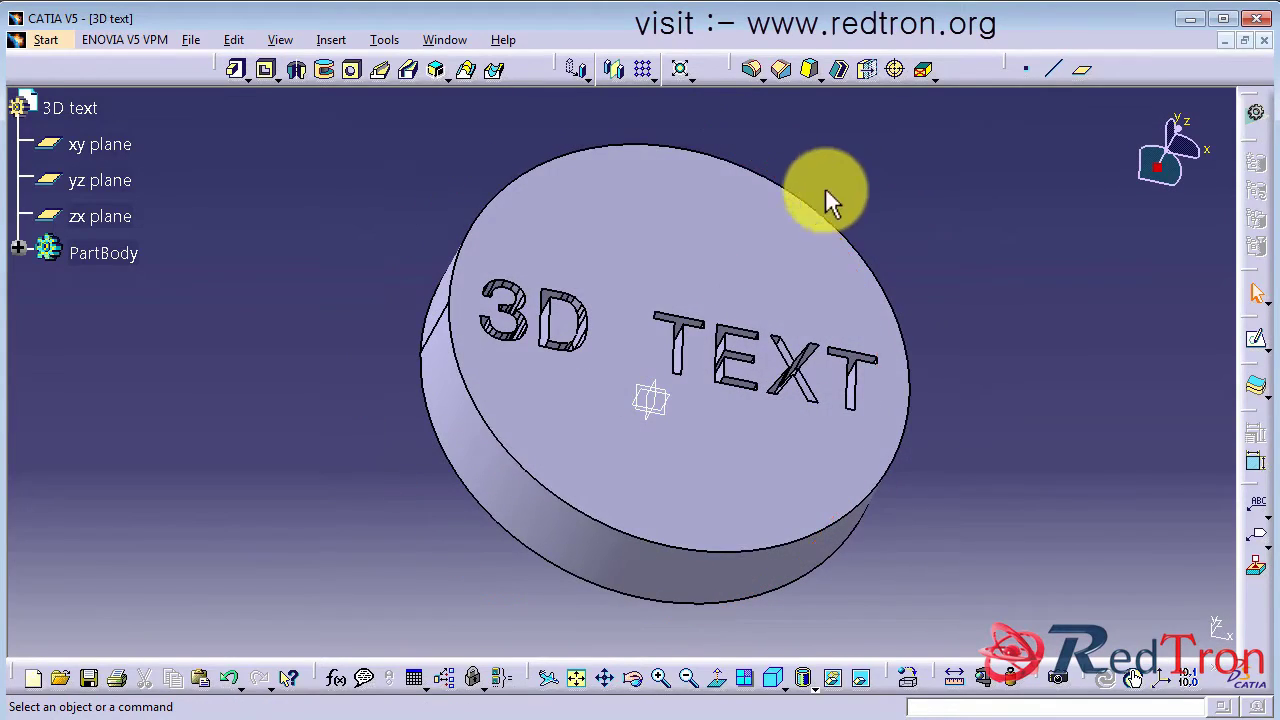
# Step: Edit the text pocket's definition to give the engraved letters a shallower depth
pyautogui.click(18, 248)
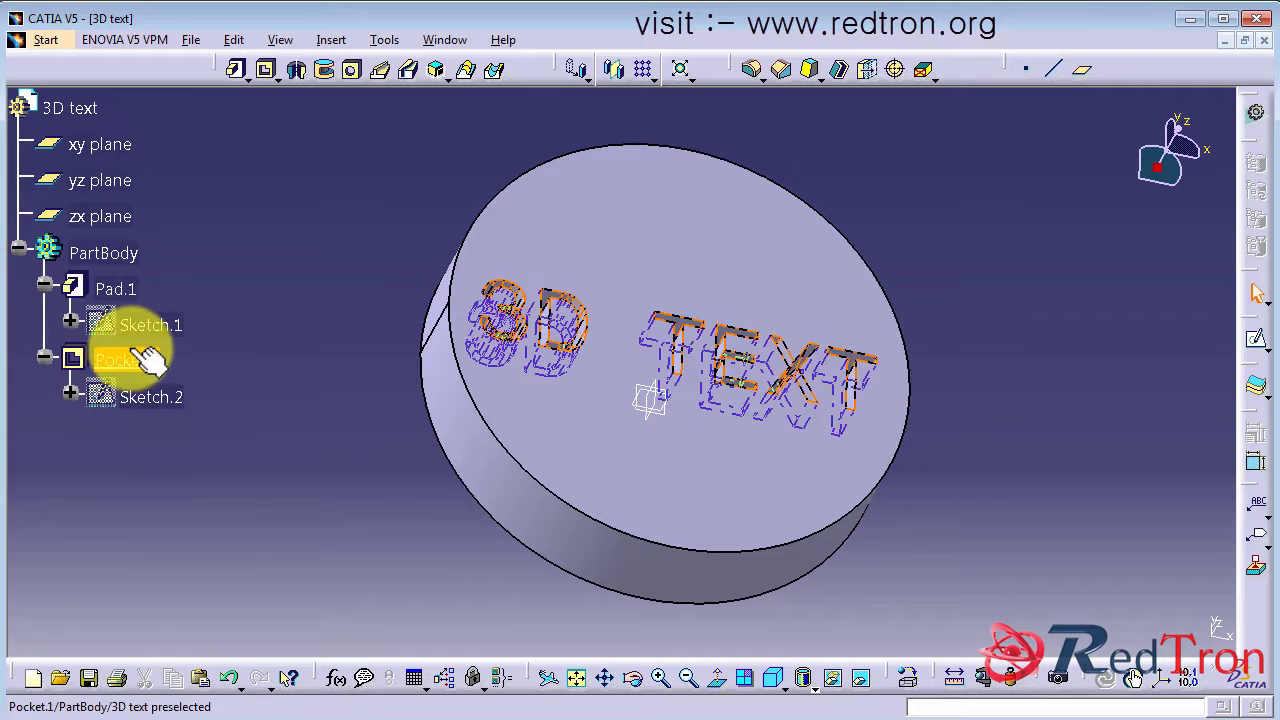
pyautogui.doubleClick(130, 357)
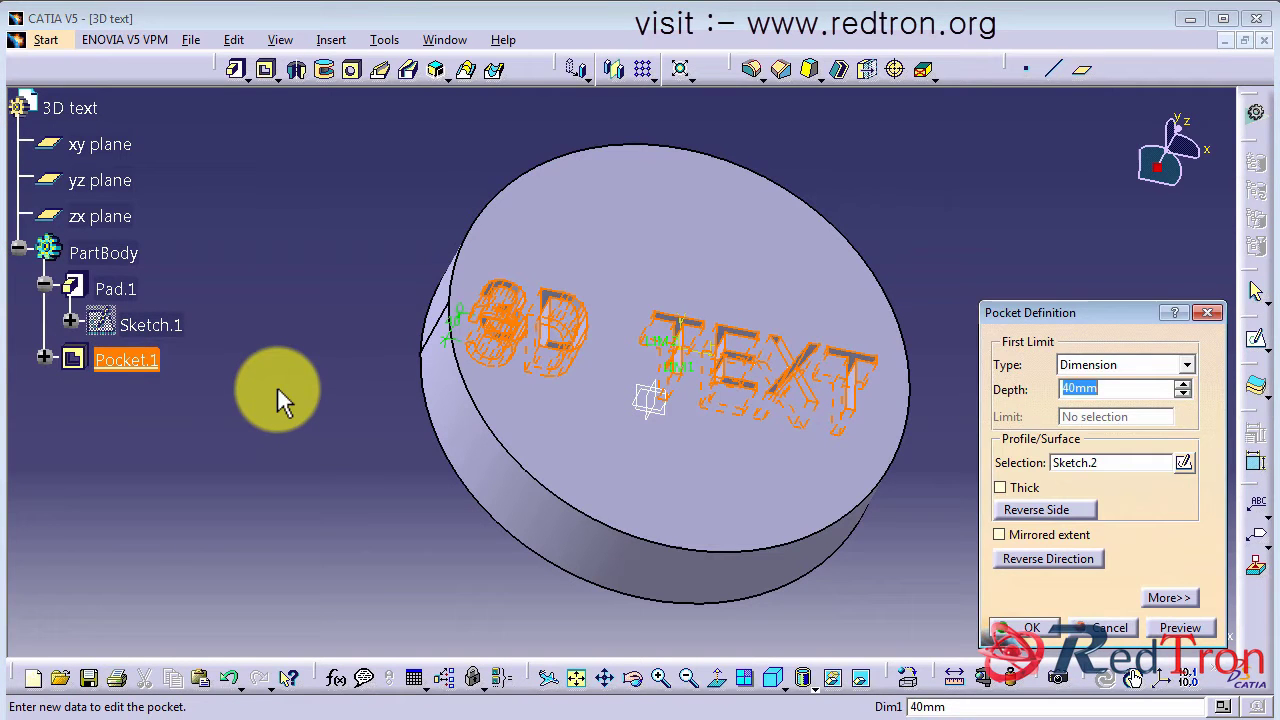
pyautogui.press('Return')
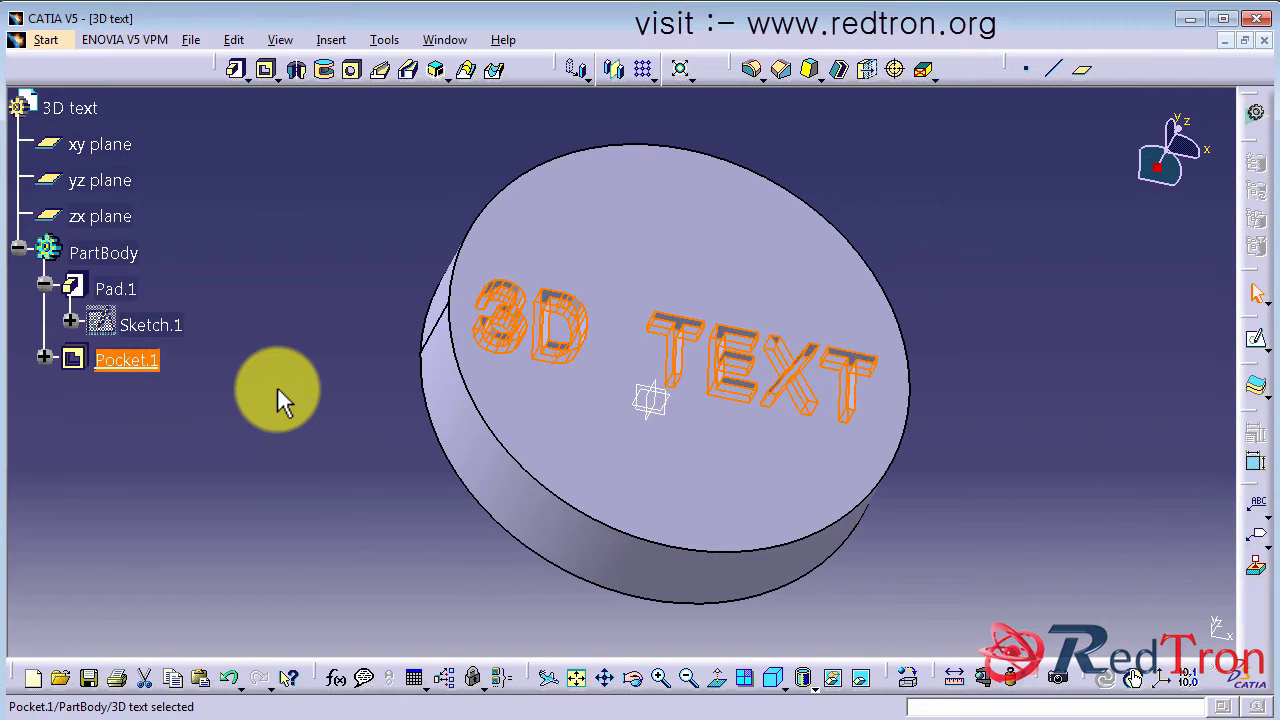
pyautogui.click(931, 150)
pyautogui.moveTo(930, 153); pyautogui.dragTo(786, 287, button='middle')
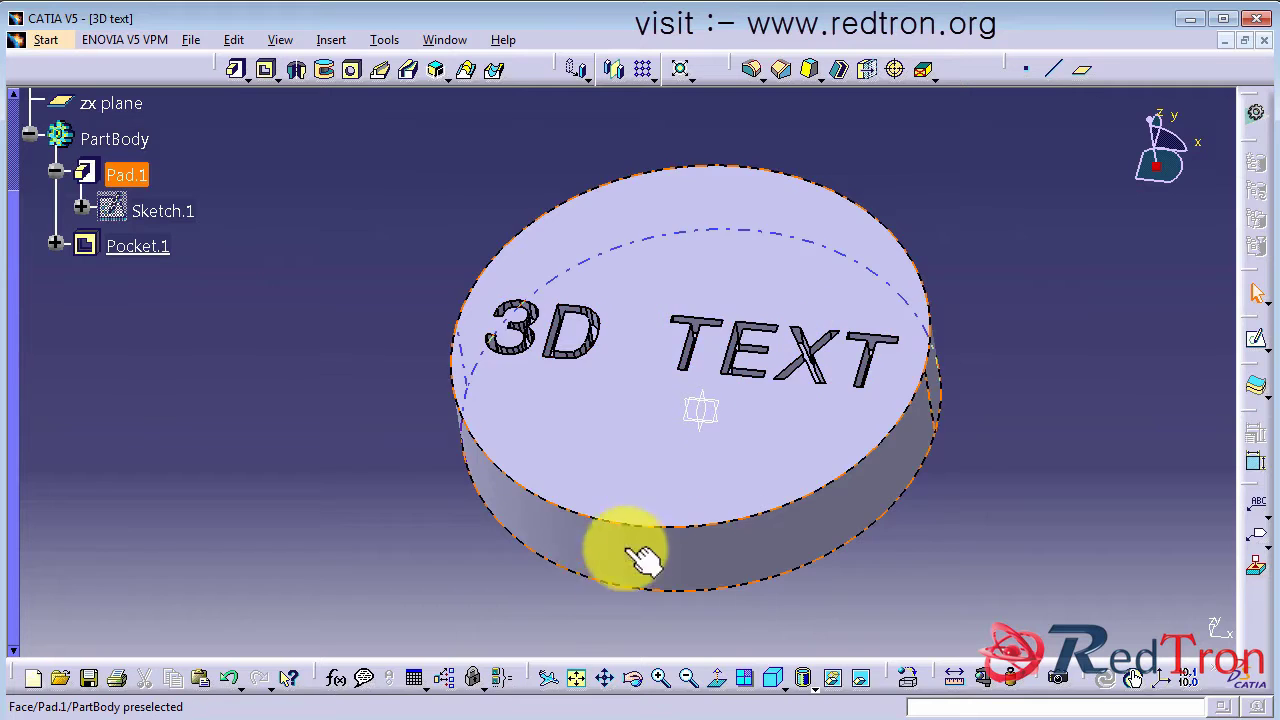
pyautogui.moveTo(600, 590); pyautogui.dragTo(893, 484, button='middle')
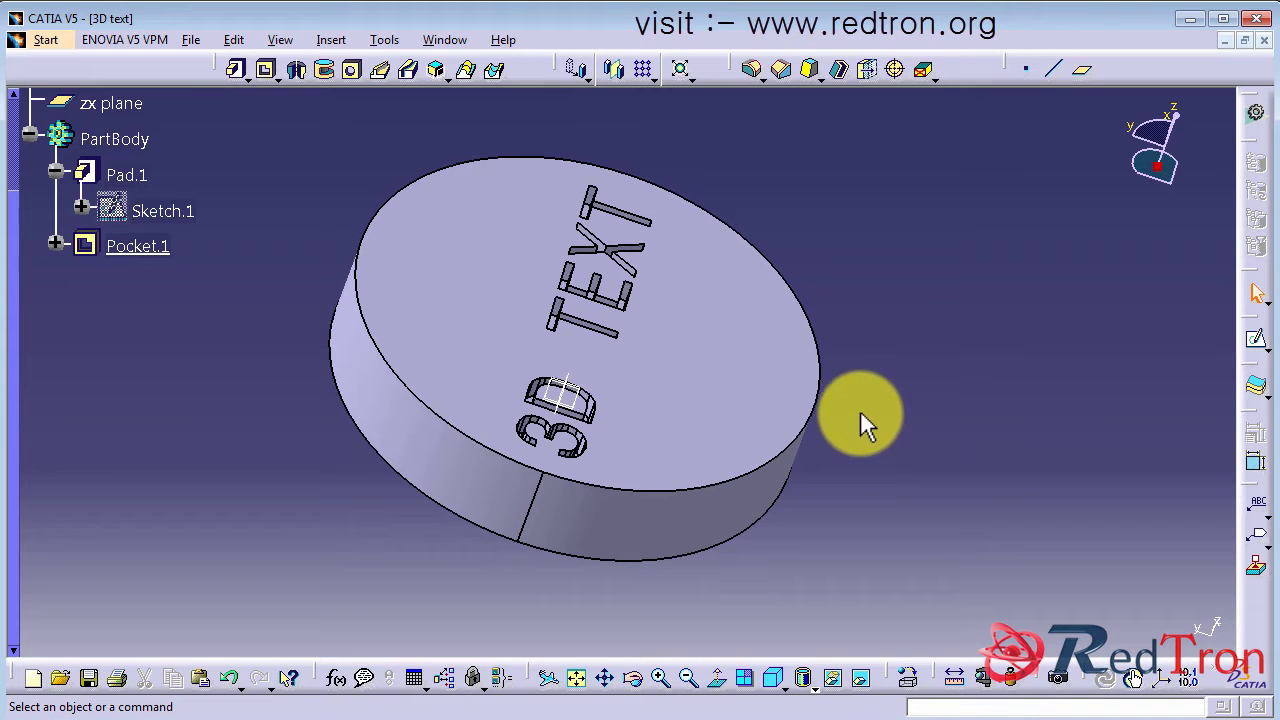
# Step: Switch the part's display style to shading without edges
pyautogui.click(816, 686)
pyautogui.click(834, 626)
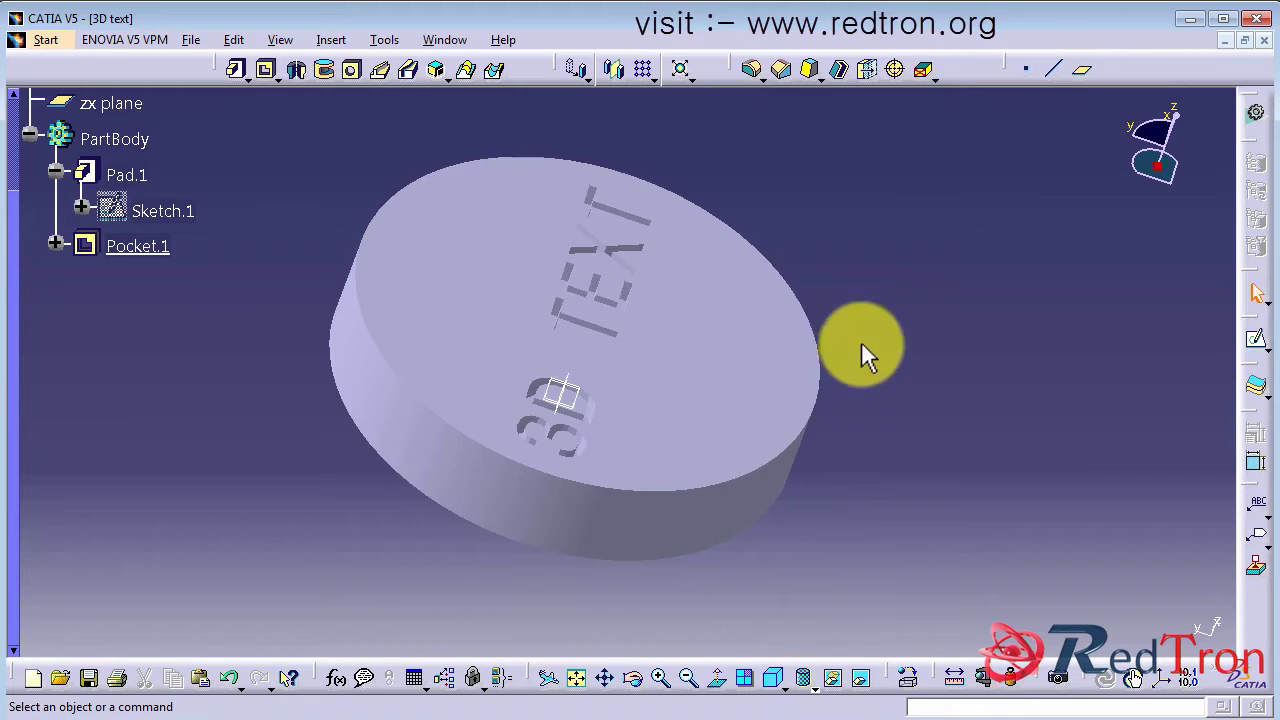
pyautogui.moveTo(870, 262)
pyautogui.mouseDown(button='middle')
pyautogui.moveTo(754, 423)
pyautogui.moveTo(823, 533)
pyautogui.moveTo(766, 500)
pyautogui.moveTo(800, 437)
pyautogui.moveTo(758, 421)
pyautogui.moveTo(800, 420)
pyautogui.mouseUp(button='middle')
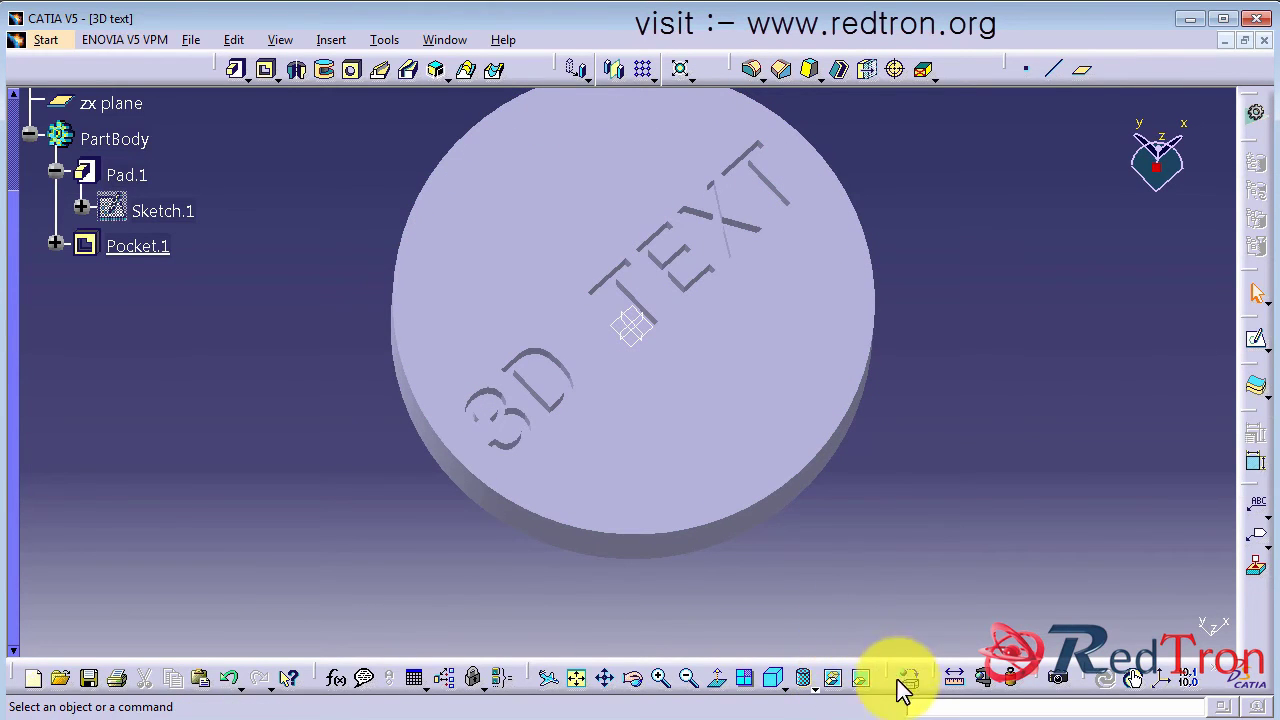
# Step: Start the photo rendering tool to show the engraved cylinder in the kitchen scene, seen from an oblique angle
pyautogui.click(1012, 672)
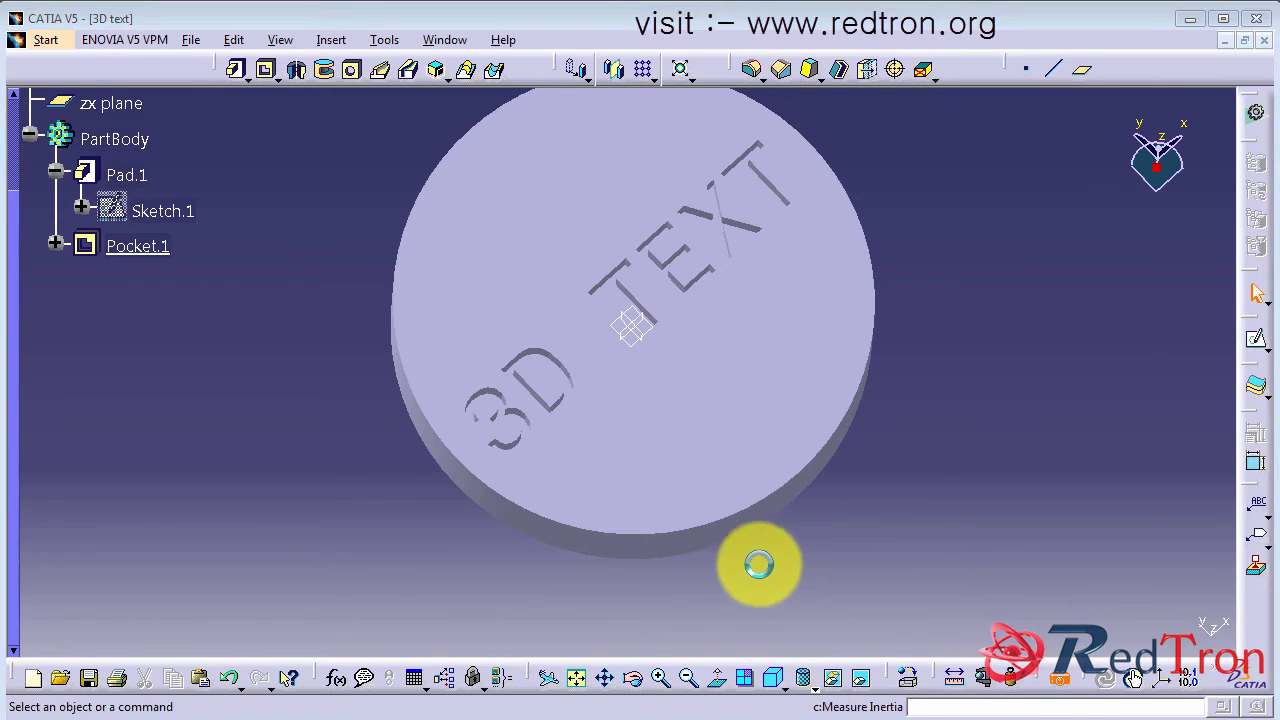
pyautogui.moveTo(594, 537); pyautogui.dragTo(655, 400, button='middle')
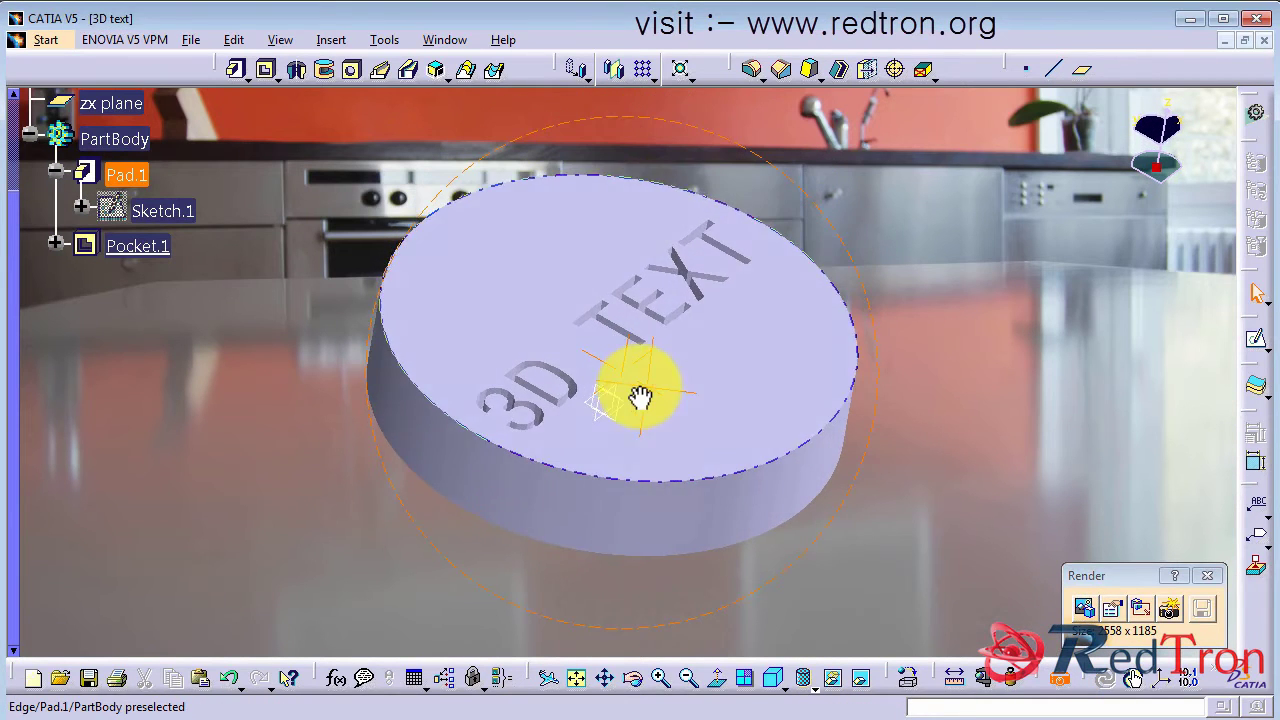
pyautogui.moveTo(700, 393); pyautogui.dragTo(642, 487, button='middle')
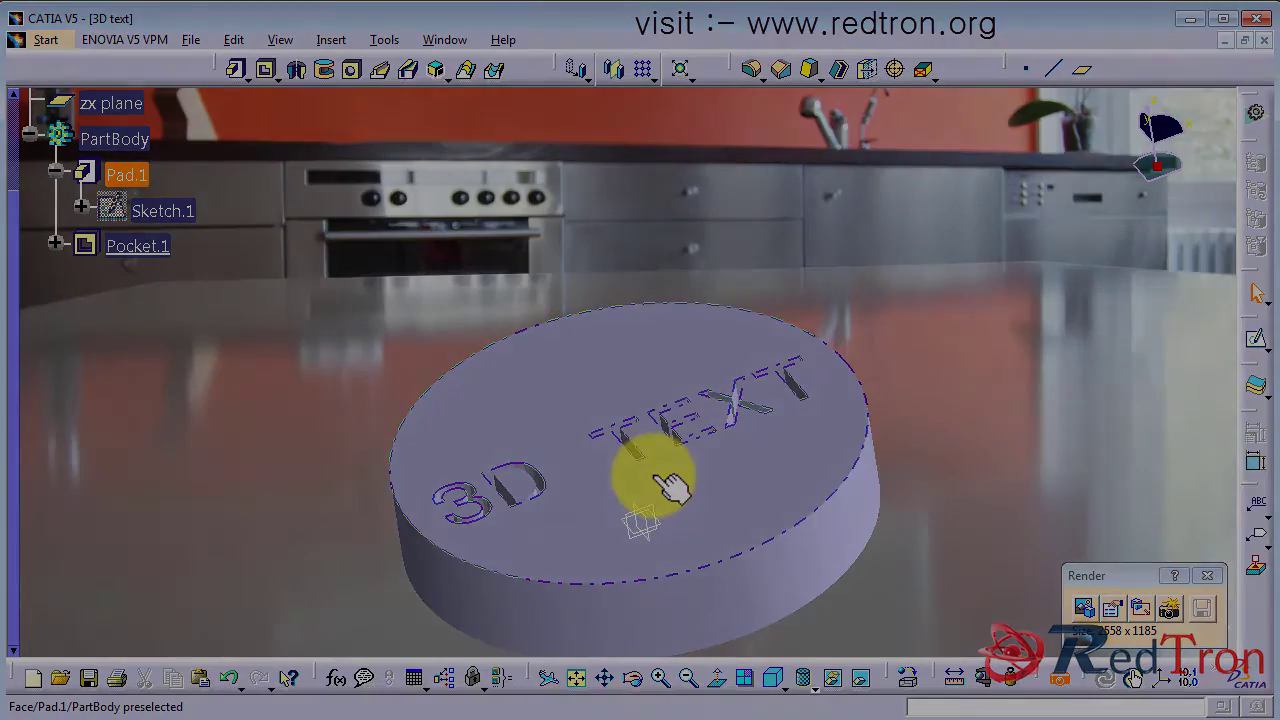